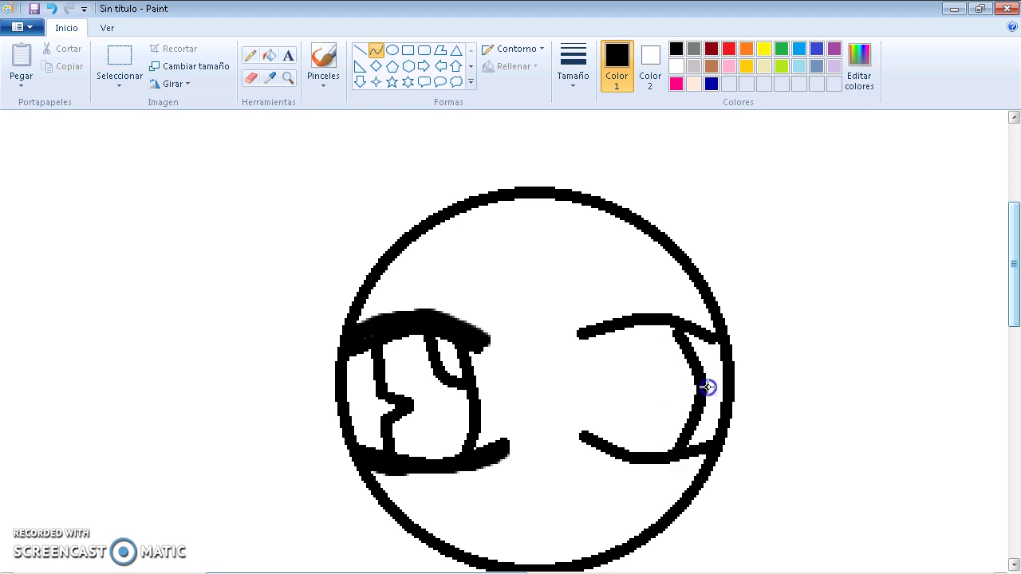
Step: Replace the curve at the outer side of the right-hand eye with a curved iris edge on its inner side
left_click(611, 318)
key("ctrl+z")
mouse_move(610, 327)
left_mouse_down()
mouse_move(621, 442)
mouse_move(590, 412)
left_mouse_up()
left_click(525, 321)
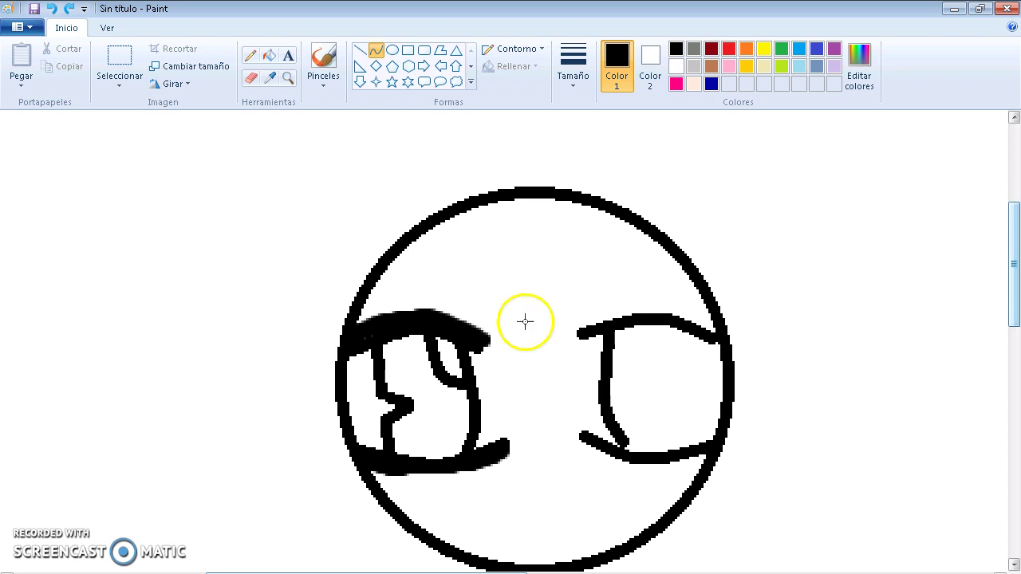
left_click(53, 9)
mouse_move(611, 331)
left_mouse_down()
mouse_move(621, 446)
mouse_move(619, 417)
mouse_move(588, 401)
mouse_move(611, 444)
left_mouse_up()
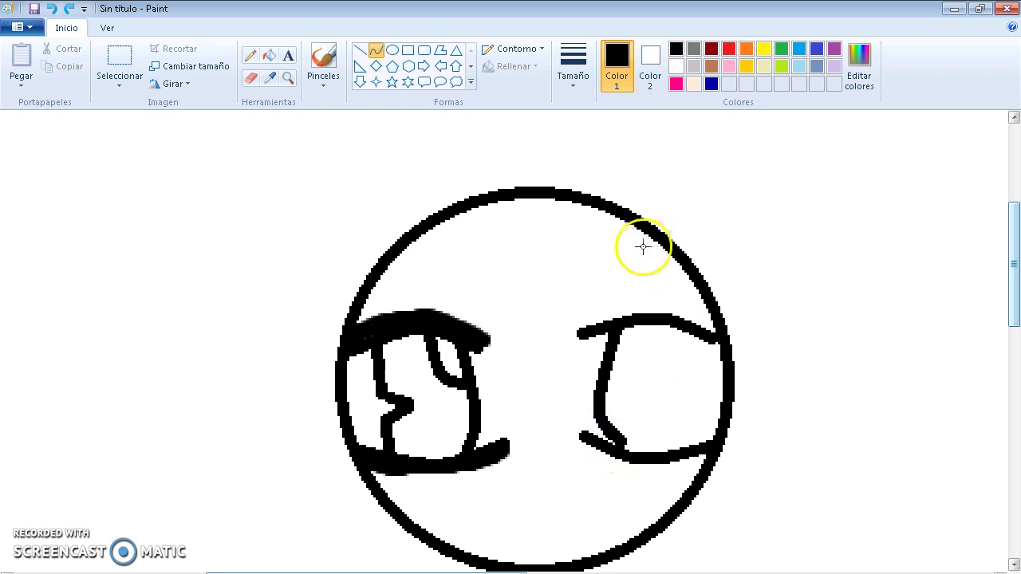
Step: Add a curved highlight and a vertical zigzag line inside the right-hand iris, mirroring the other eye
left_click_drag(610, 382, 643, 361)
left_click(360, 49)
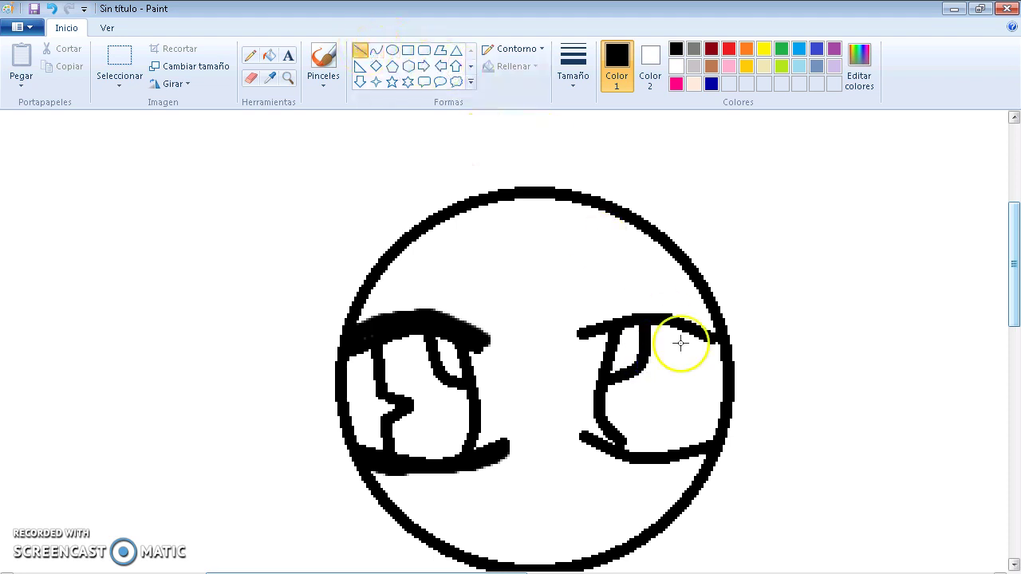
left_click_drag(674, 321, 674, 369)
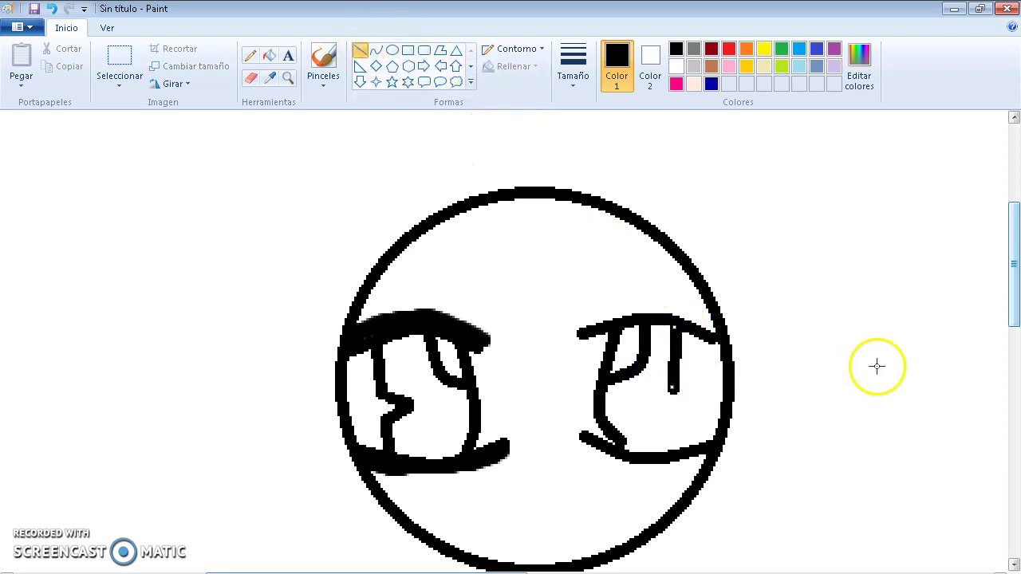
left_click_drag(675, 372, 682, 441)
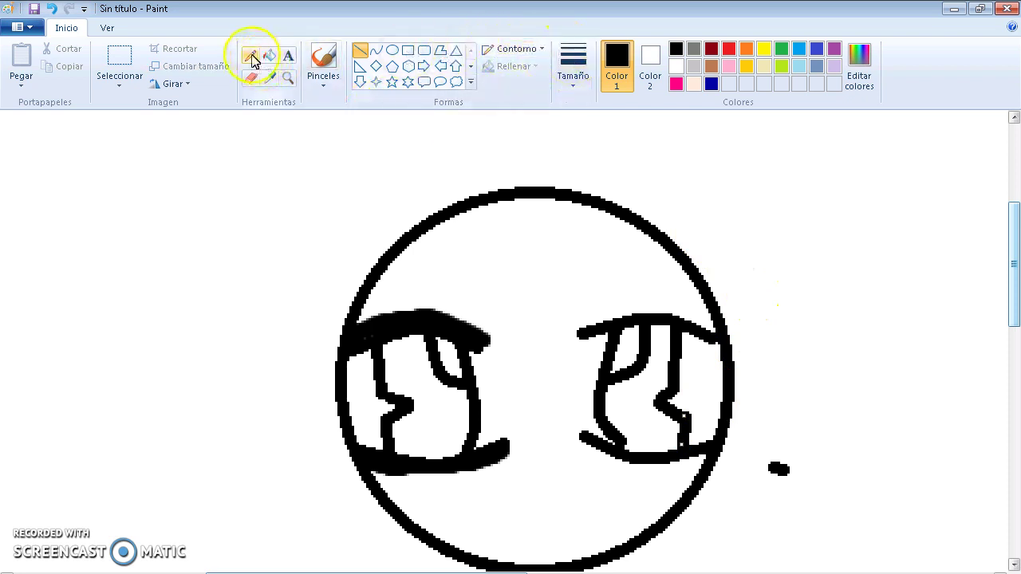
Step: Thicken the upper and lower lid lines of the right-hand eye with black brush strokes
left_click(323, 59)
left_click(579, 326)
left_click_drag(579, 326, 616, 315)
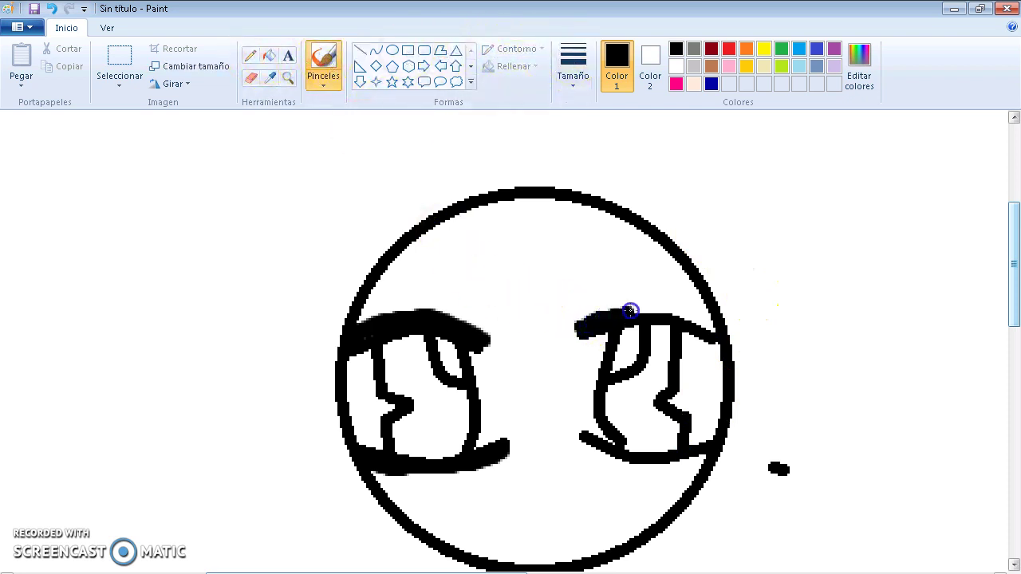
left_click_drag(712, 330, 717, 327)
left_click_drag(593, 445, 589, 444)
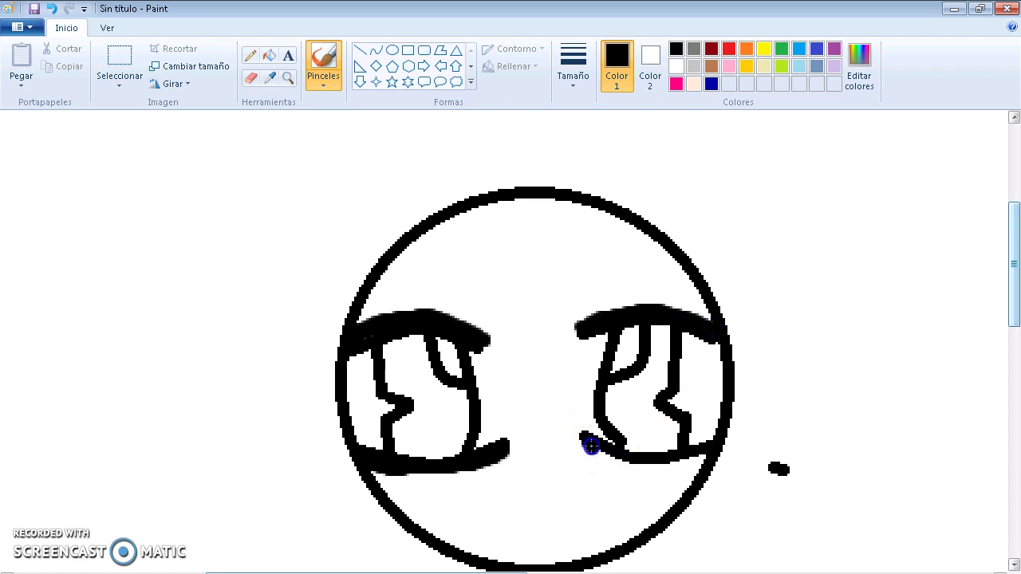
left_click_drag(714, 453, 722, 453)
Step: Erase the stray black dash beside the face circle
scroll(764, 433, "down", 3)
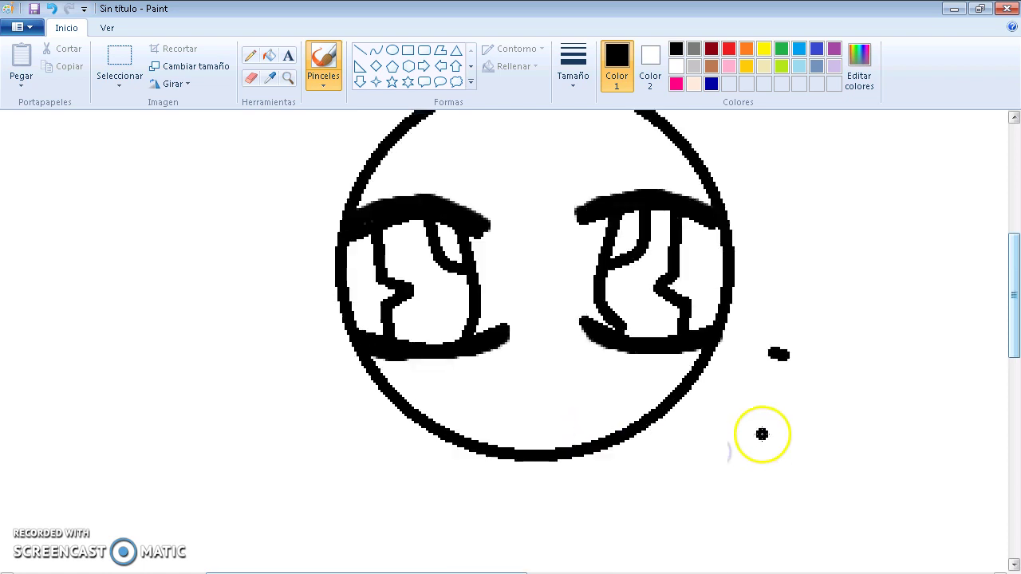
scroll(511, 335, "down", 2)
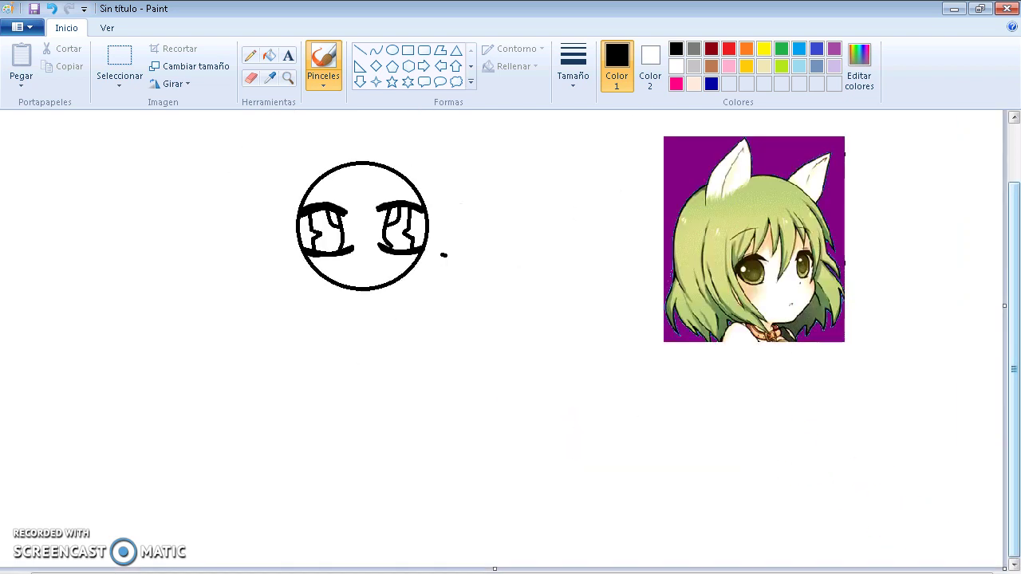
left_click(250, 77)
left_click_drag(451, 252, 453, 277)
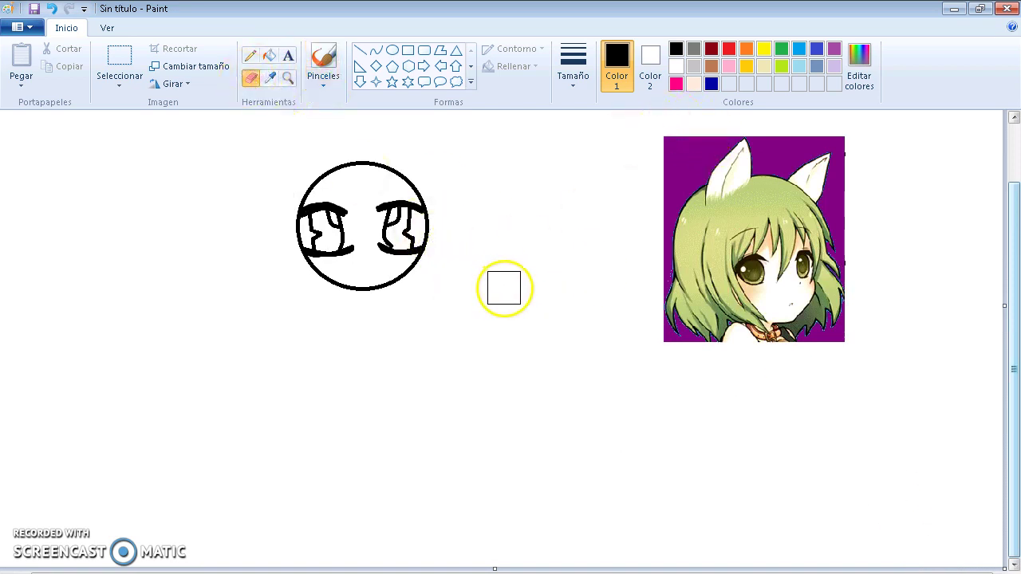
mouse_move(307, 177)
left_mouse_down()
mouse_move(359, 160)
mouse_move(440, 186)
mouse_move(454, 224)
mouse_move(449, 304)
mouse_move(396, 296)
mouse_move(383, 280)
mouse_move(365, 292)
mouse_move(299, 277)
mouse_move(277, 246)
mouse_move(277, 194)
left_mouse_up()
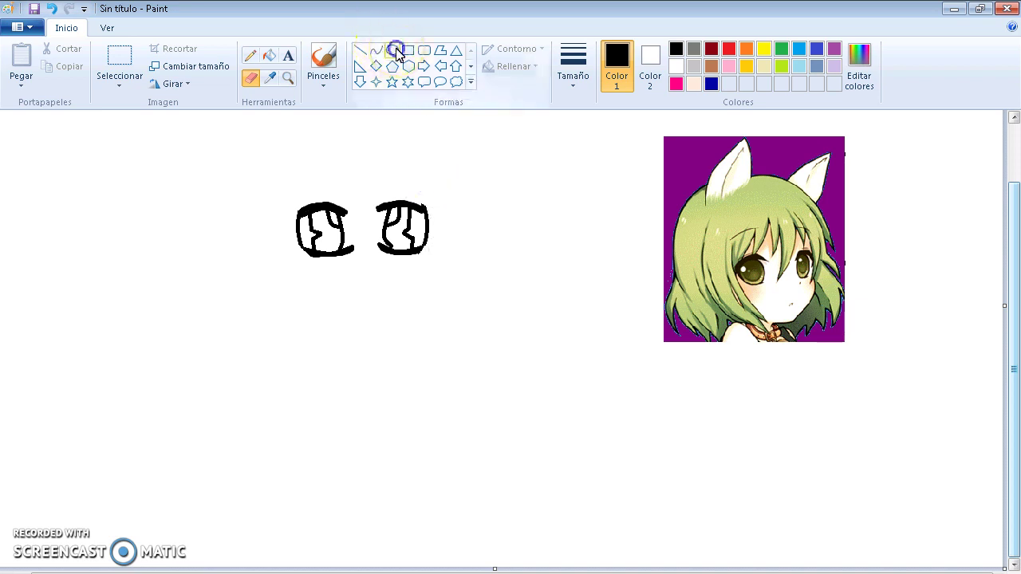
left_click(392, 49)
mouse_move(279, 167)
left_mouse_down()
mouse_move(331, 228)
mouse_move(444, 289)
mouse_move(463, 326)
mouse_move(454, 339)
left_mouse_up()
left_click(368, 166)
left_click_drag(367, 164, 358, 151)
mouse_move(367, 336)
left_mouse_down()
mouse_move(369, 315)
mouse_move(367, 326)
left_mouse_up()
left_click(120, 60)
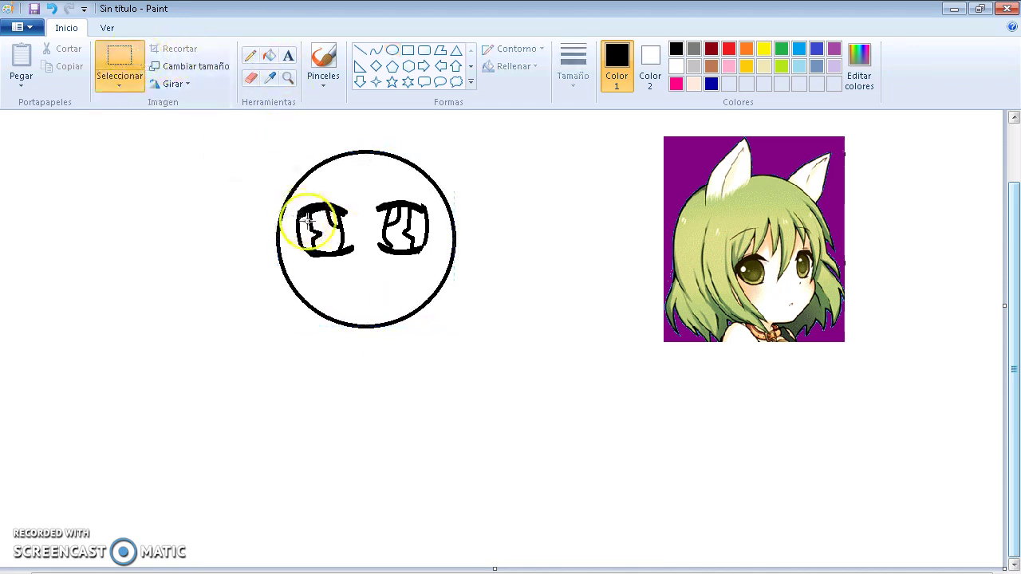
left_click_drag(292, 205, 346, 263)
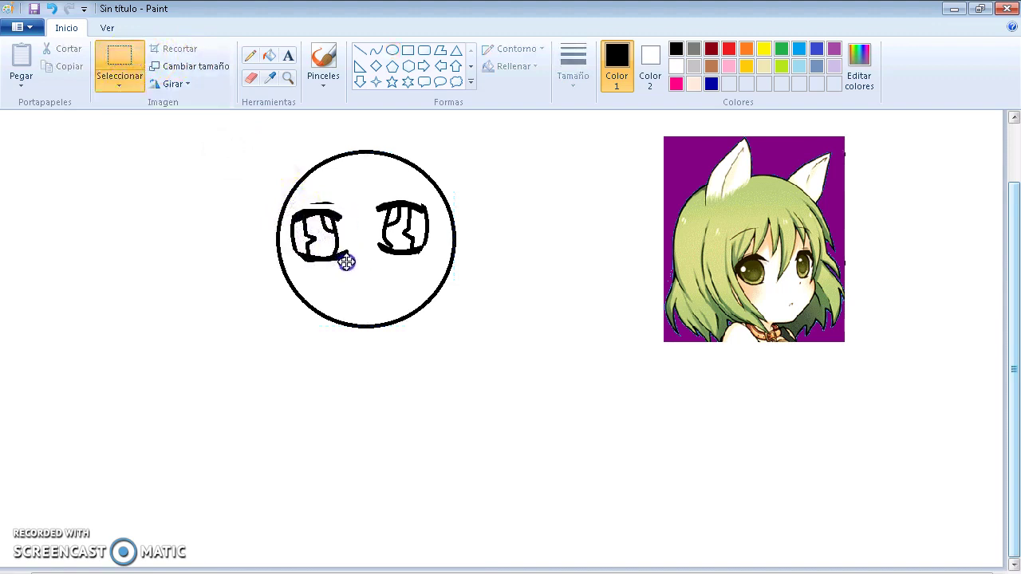
left_click(49, 9)
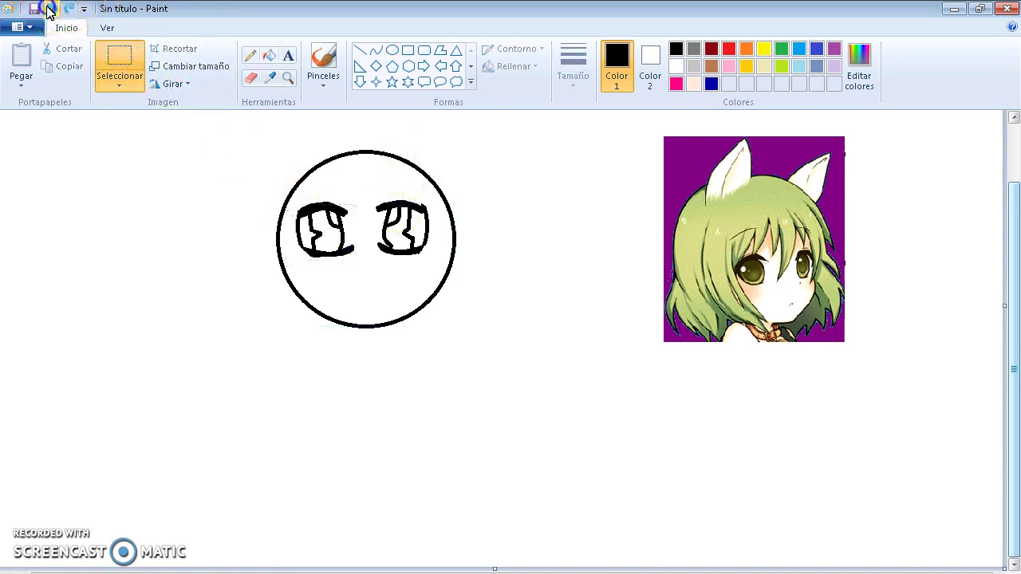
left_click(49, 9)
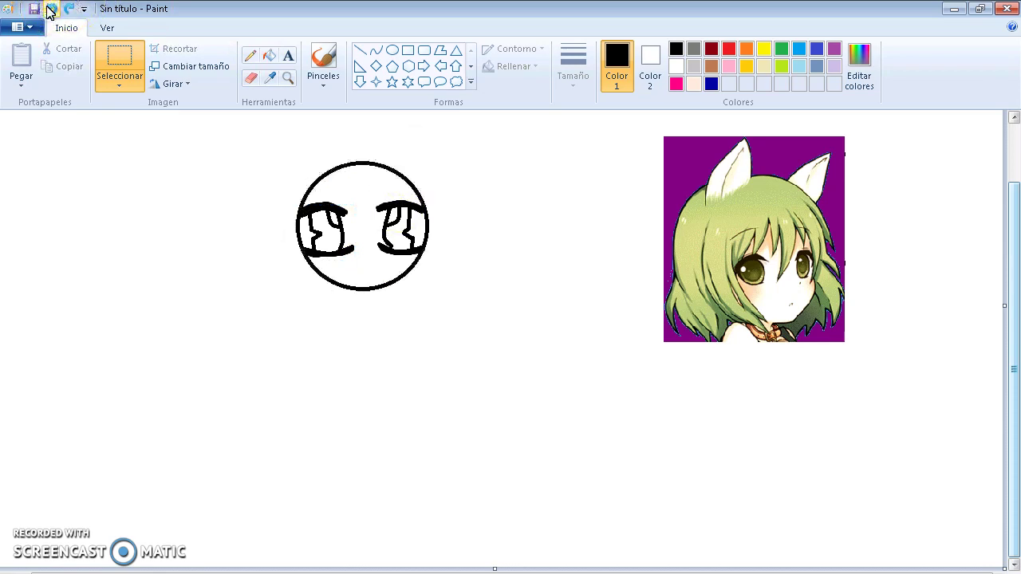
Step: Paint a small caret-shaped mouth below the eyes using the brush at the second-thinnest size
left_click(287, 78)
left_click(339, 225)
left_click(582, 335)
left_click(588, 337)
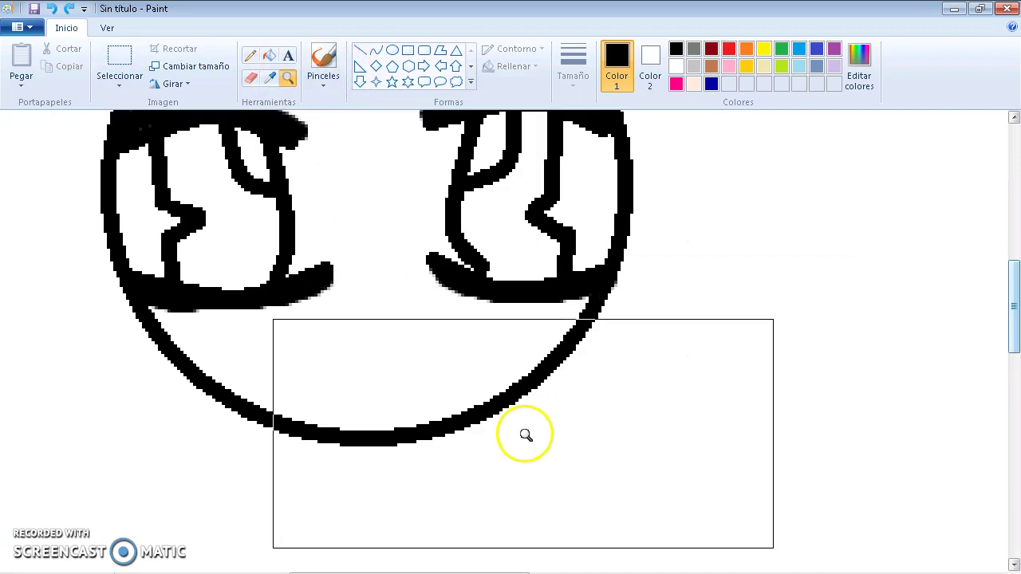
left_click(324, 50)
left_click(576, 78)
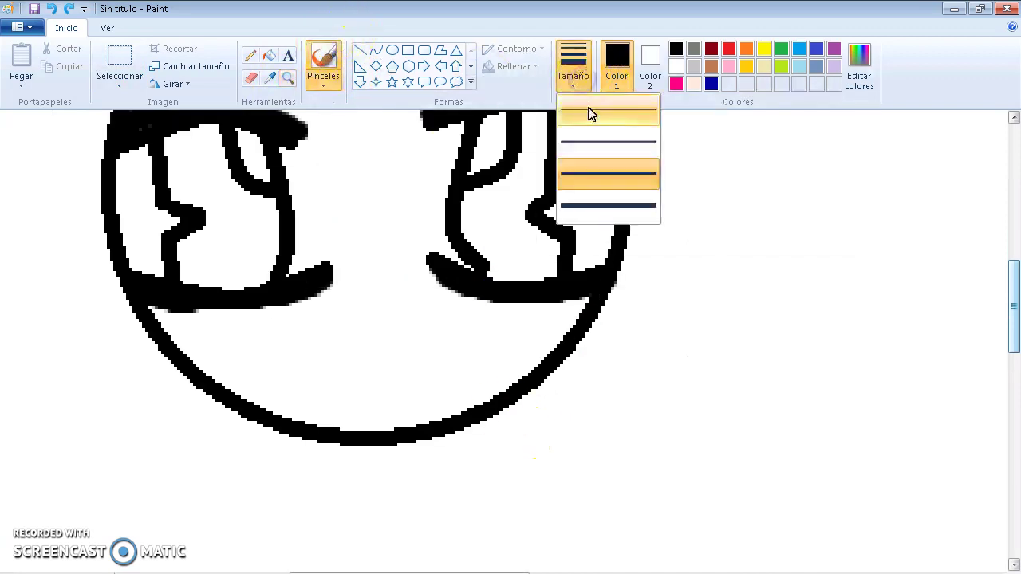
left_click(591, 138)
mouse_move(372, 360)
left_mouse_down()
mouse_move(382, 342)
mouse_move(413, 365)
left_mouse_up()
Step: Paint a short eyebrow dash above each eye
scroll(420, 356, "up", 3)
scroll(420, 355, "up", 3)
scroll(421, 353, "down", 3)
scroll(408, 335, "up", 3)
mouse_move(171, 292)
left_mouse_down()
mouse_move(155, 294)
mouse_move(189, 284)
left_mouse_up()
left_click_drag(508, 278, 531, 280)
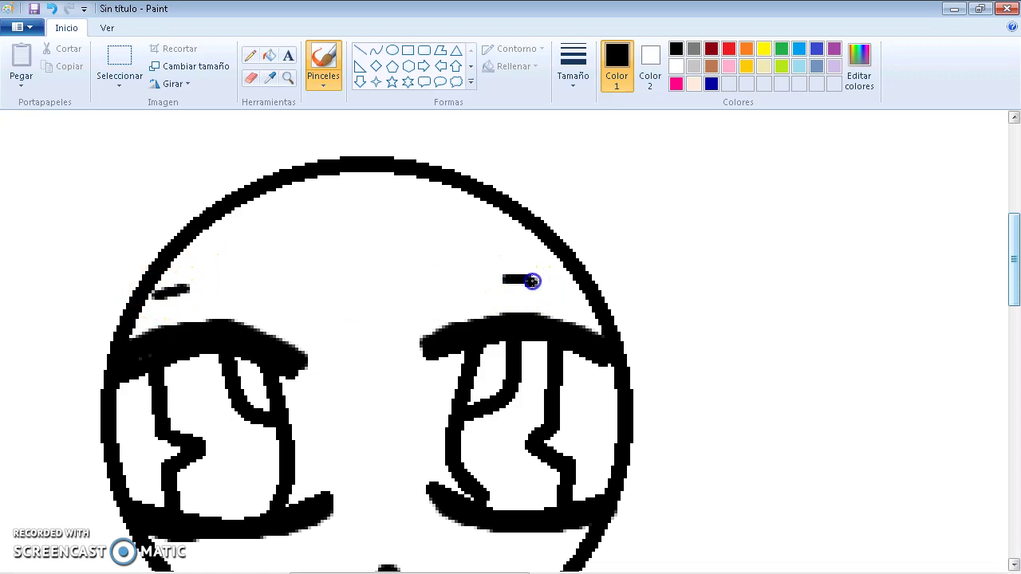
scroll(548, 280, "down", 3)
scroll(546, 253, "up", 3)
scroll(510, 335, "down", 2)
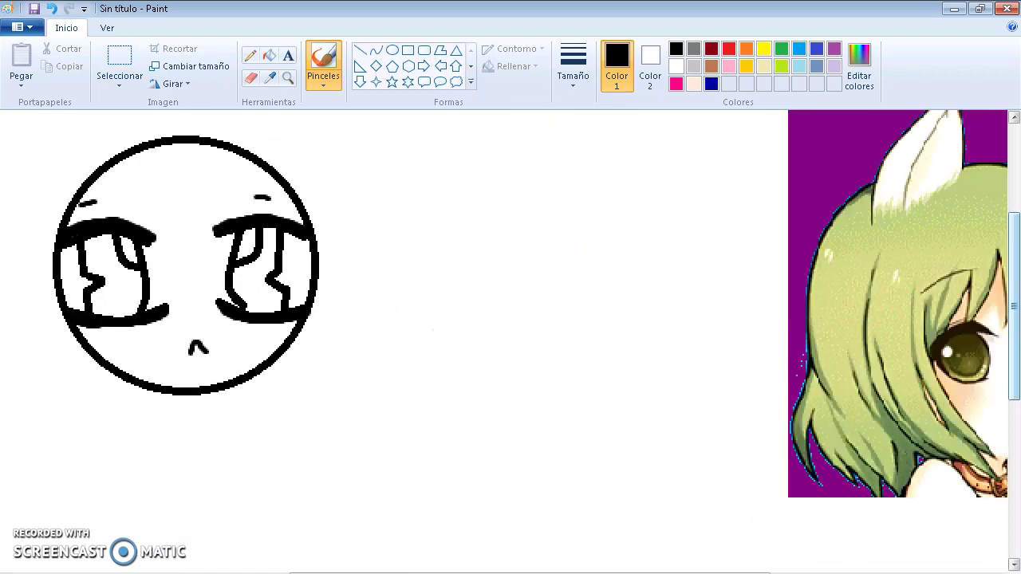
scroll(594, 274, "down", 1)
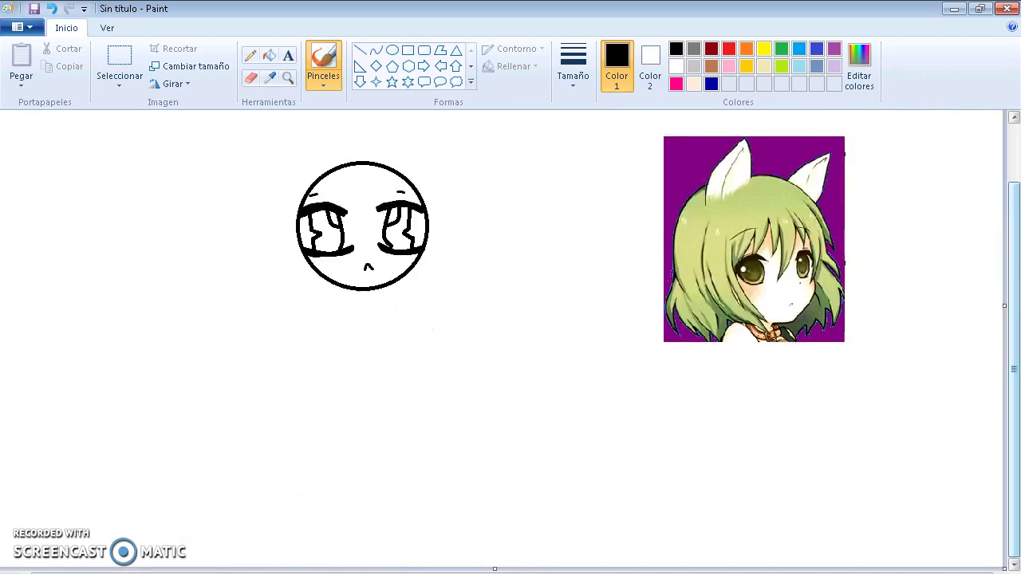
left_click(360, 50)
left_click(323, 194)
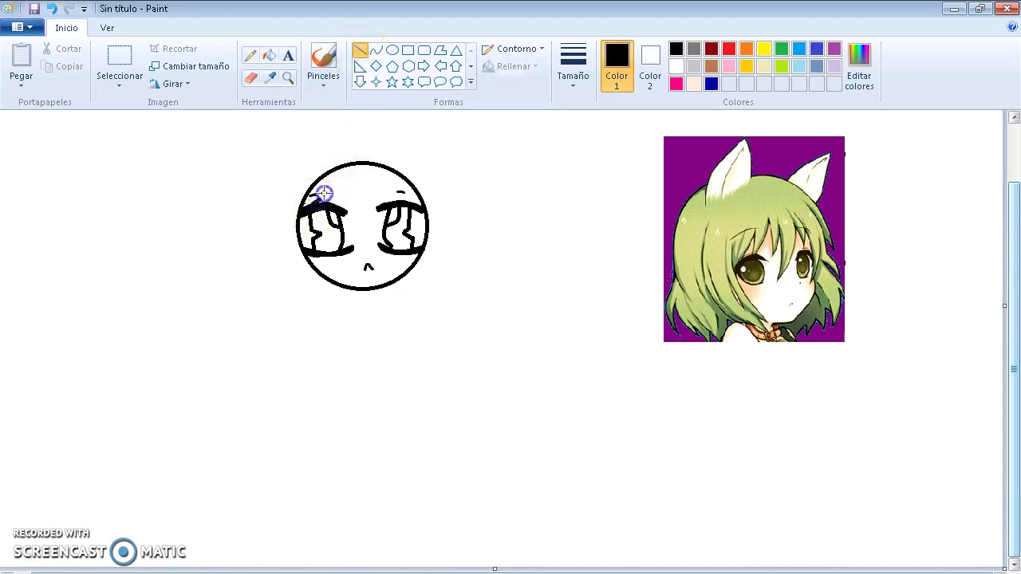
left_click_drag(346, 173, 346, 173)
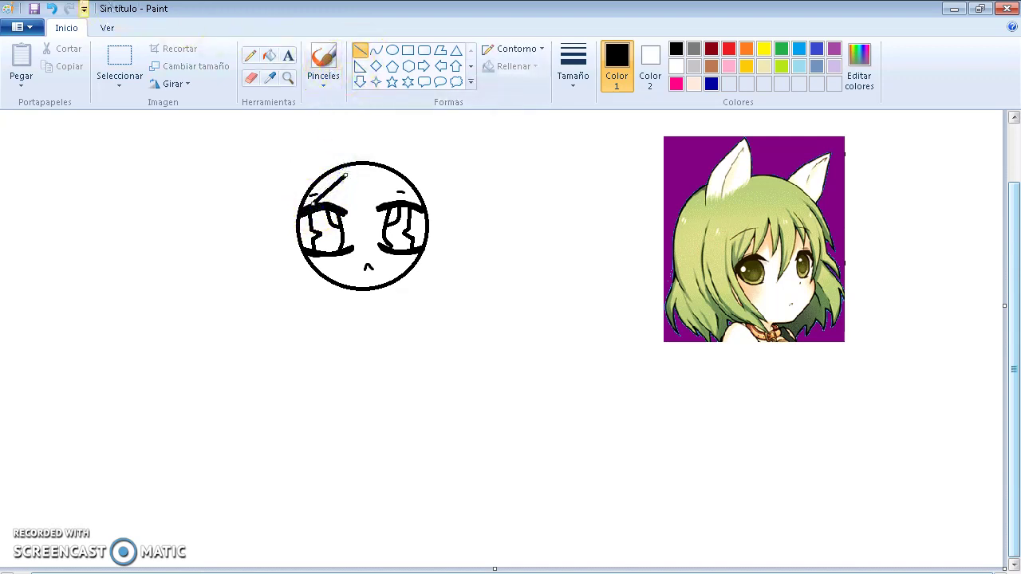
left_click(377, 50)
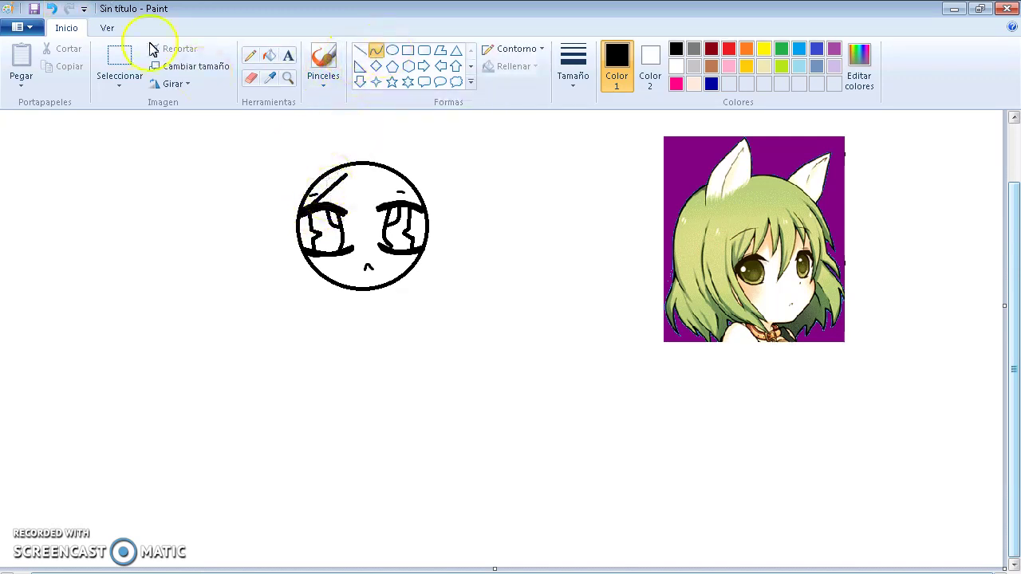
left_click(51, 9)
Step: Draw the first fringe strands from above the left-hand eye to the middle of the forehead using curves and lines
mouse_move(320, 200)
left_mouse_down()
mouse_move(347, 177)
mouse_move(350, 211)
left_mouse_up()
left_click(371, 52)
left_click(370, 53)
left_click(356, 206)
left_click(372, 51)
mouse_move(340, 181)
left_mouse_down()
mouse_move(349, 211)
mouse_move(358, 194)
left_mouse_up()
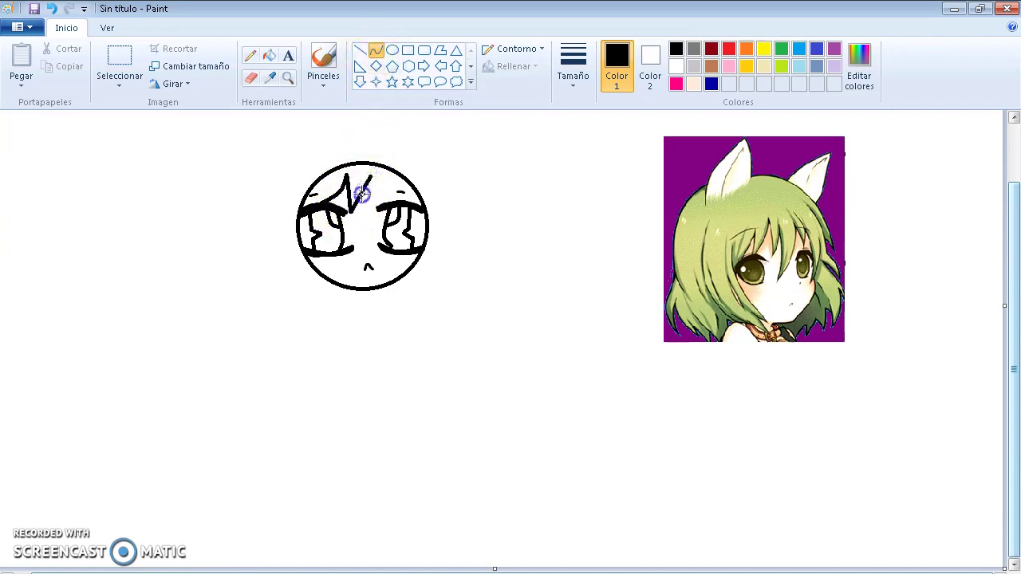
left_click(363, 51)
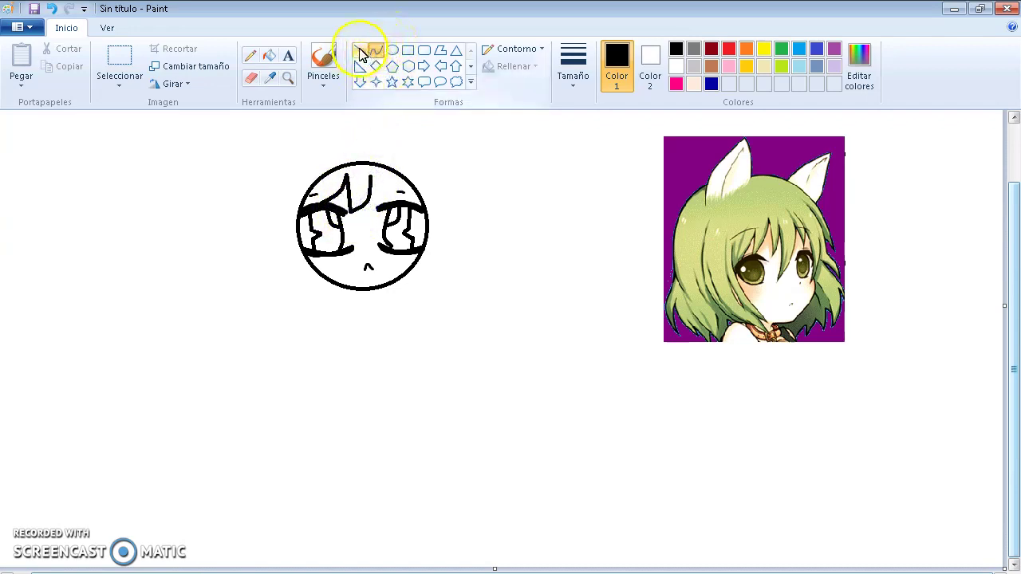
left_click_drag(371, 175, 378, 192)
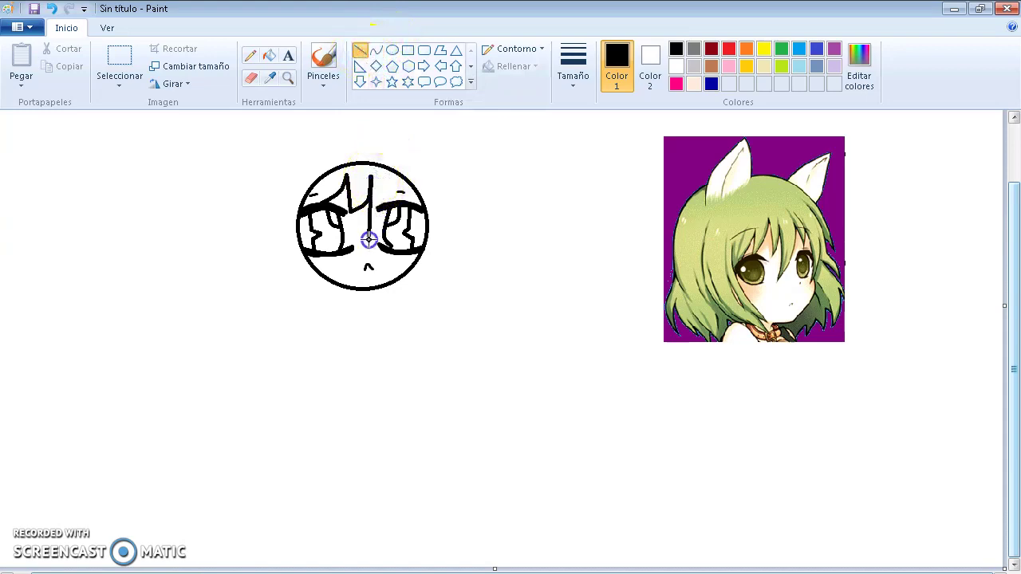
left_click(51, 8)
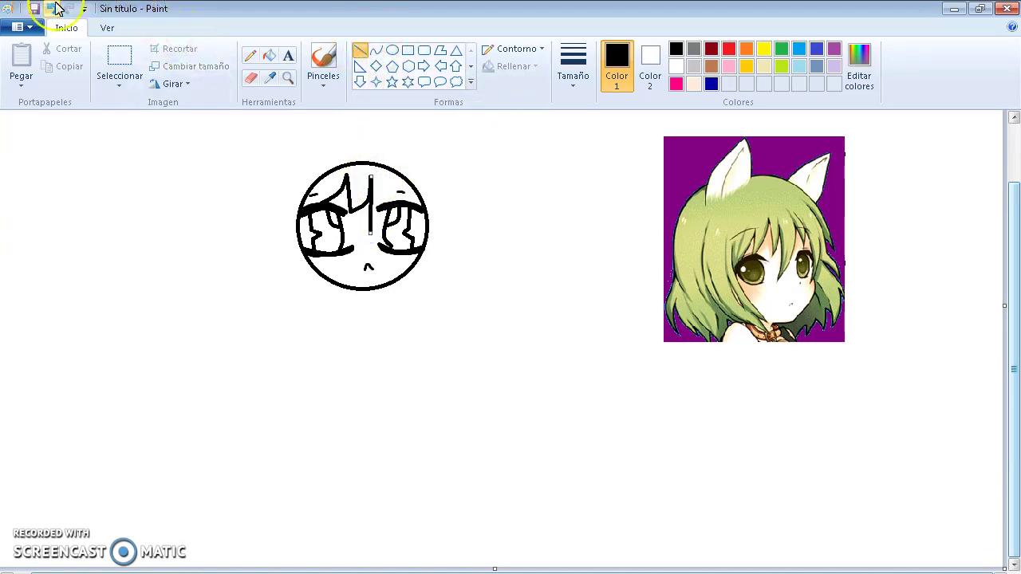
Step: Add a longer curved fringe strand between the eyes that sweeps up across the right-hand eye to the face outline
left_click(381, 53)
mouse_move(364, 173)
left_mouse_down()
mouse_move(378, 228)
mouse_move(363, 235)
mouse_move(371, 222)
left_mouse_up()
left_click(376, 50)
mouse_move(364, 175)
left_mouse_down()
mouse_move(366, 234)
mouse_move(397, 197)
mouse_move(404, 214)
left_mouse_up()
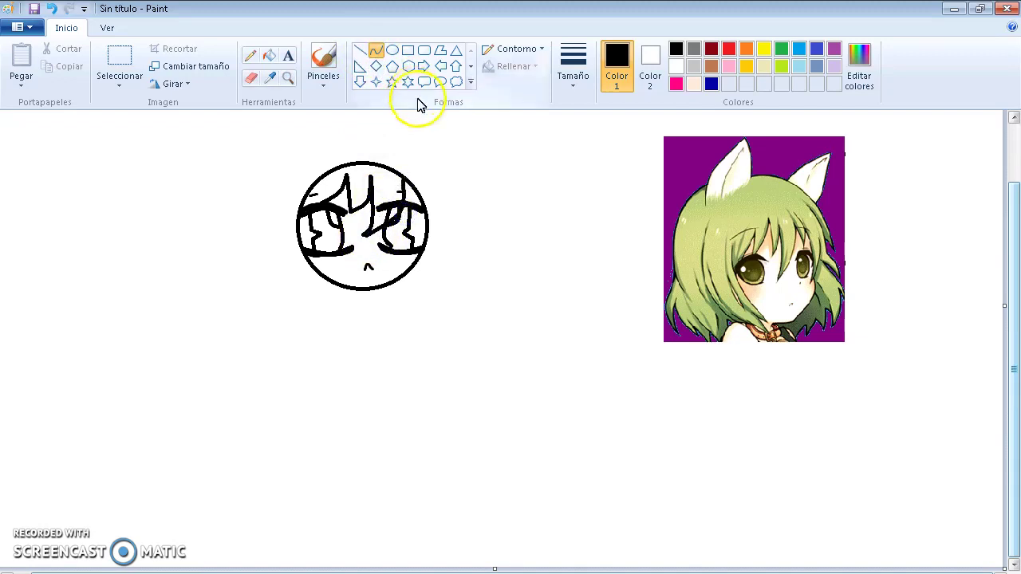
left_click(324, 58)
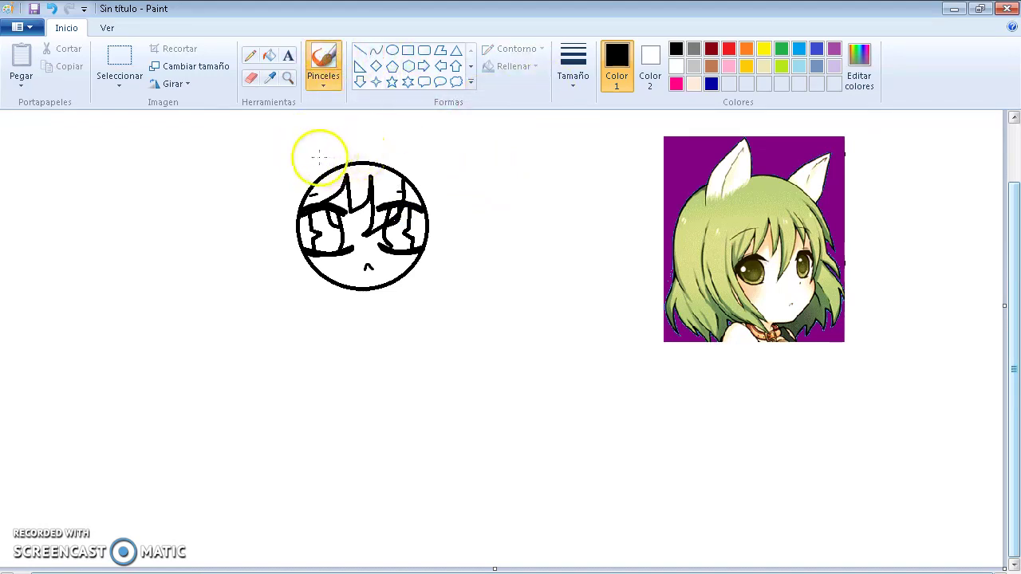
left_click_drag(316, 162, 316, 162)
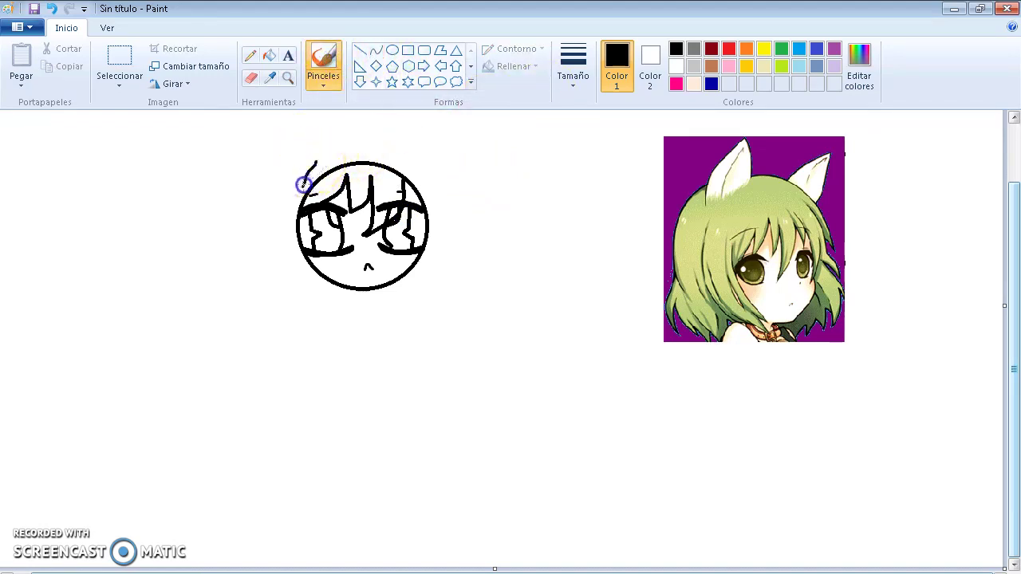
left_click(51, 9)
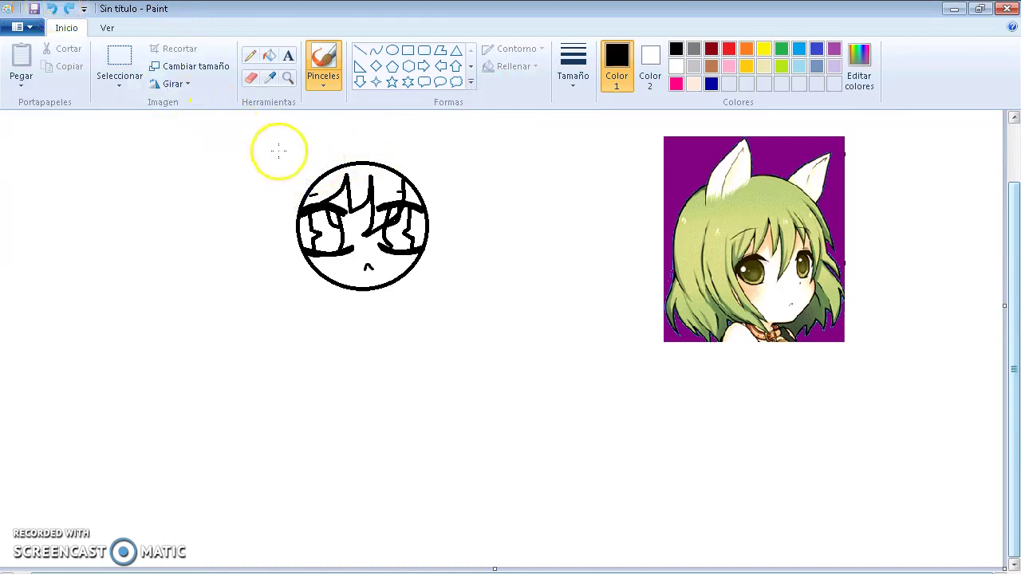
left_click_drag(298, 157, 277, 179)
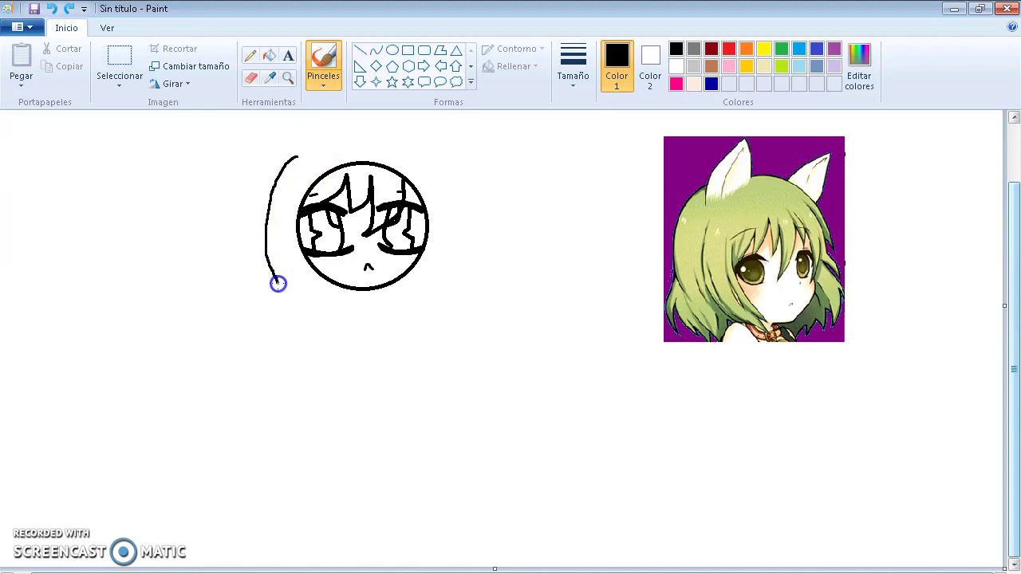
left_click_drag(306, 322, 307, 322)
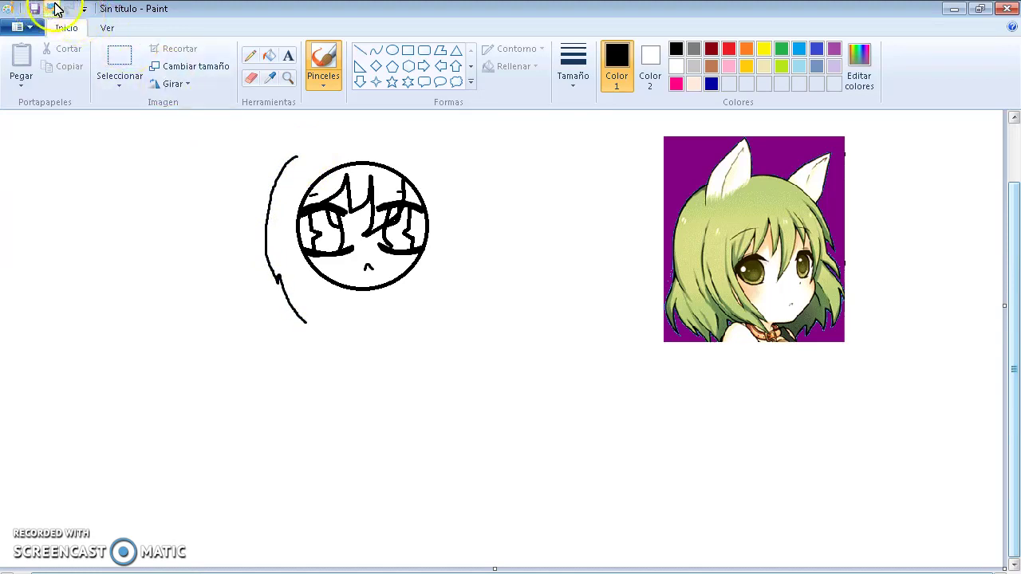
left_click(51, 9)
left_click_drag(293, 143, 286, 156)
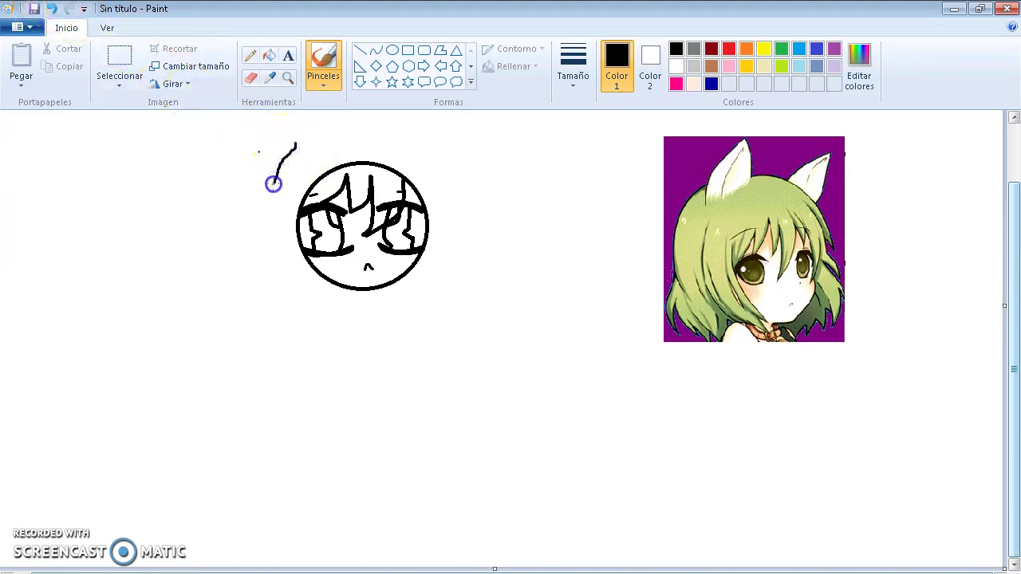
left_click(51, 9)
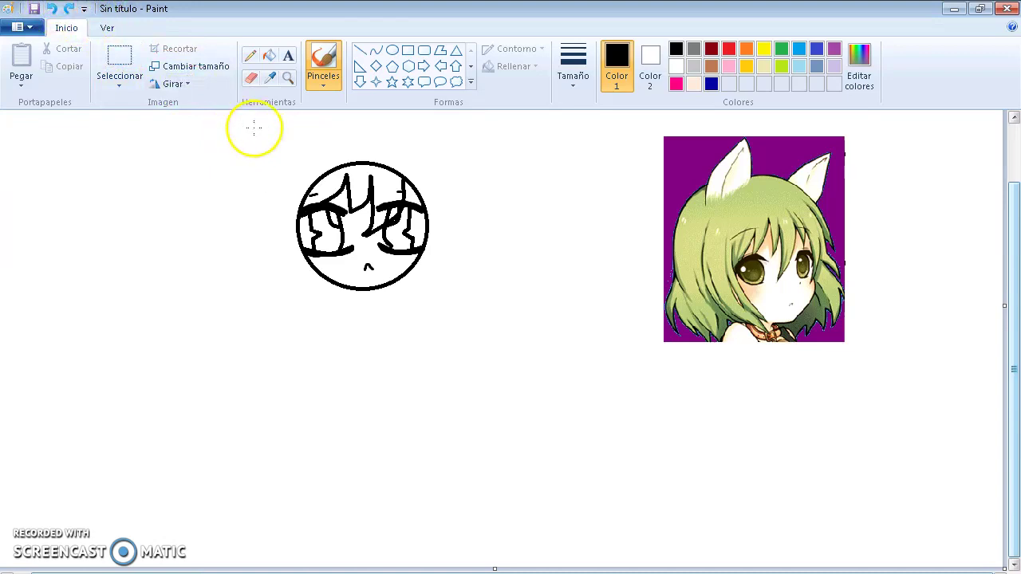
Step: Paint the outer hair line beside the left-hand eye down to jagged lock tips below the chin, and undo the stroke joining them to the chin
left_click_drag(304, 146, 304, 145)
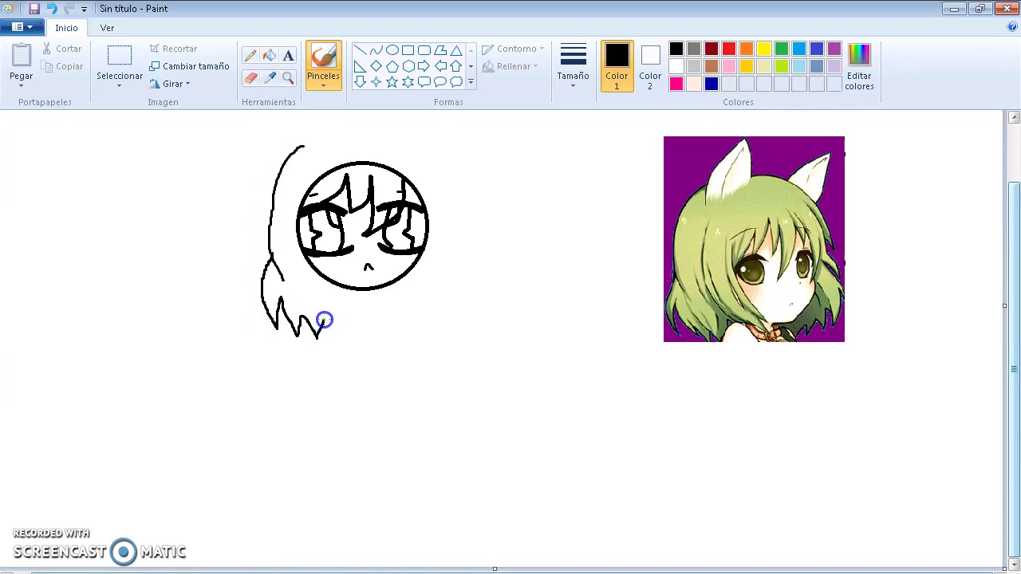
left_click(308, 250)
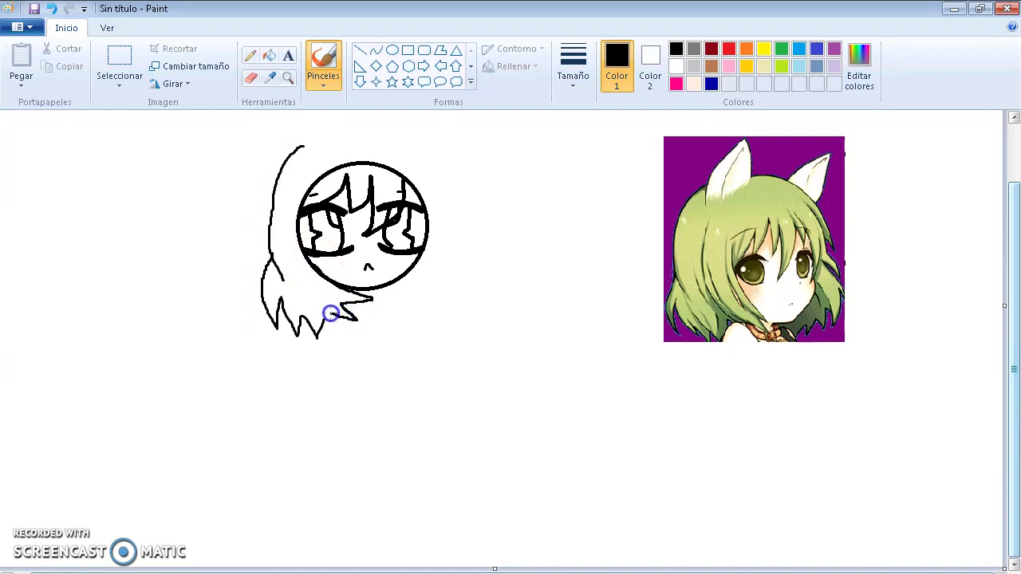
key("ctrl+z")
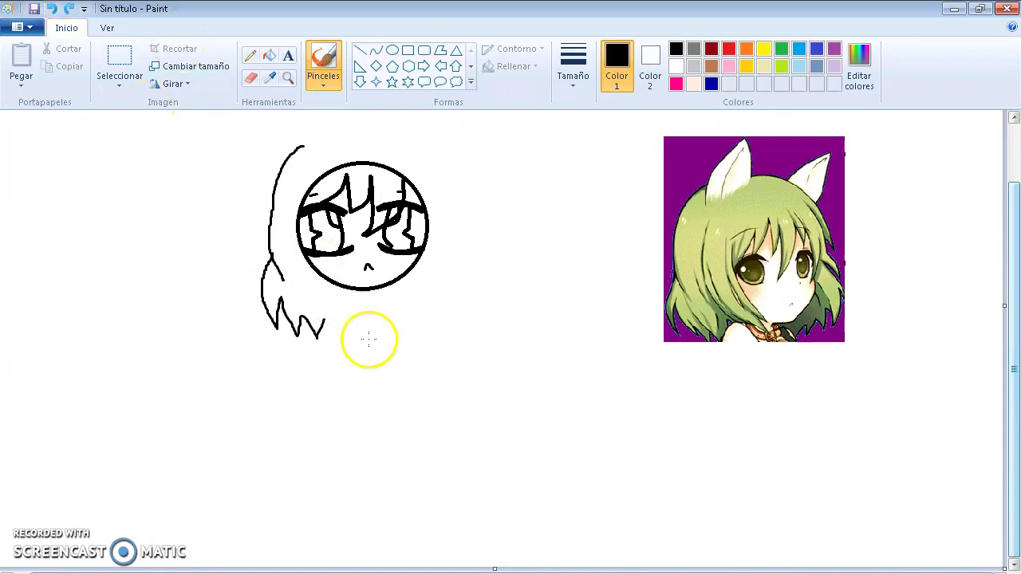
Step: Paint pointed lock ends from the chin to the jagged hair tips and add two inner strand lines among the left-hand locks
left_click(288, 78)
left_click(415, 339)
left_click(323, 60)
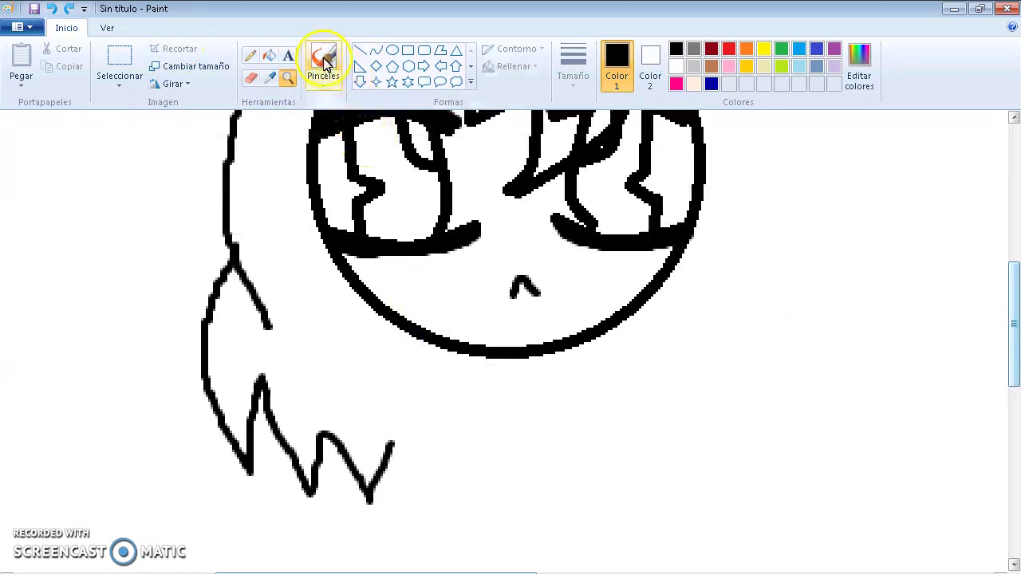
left_click_drag(413, 338, 446, 399)
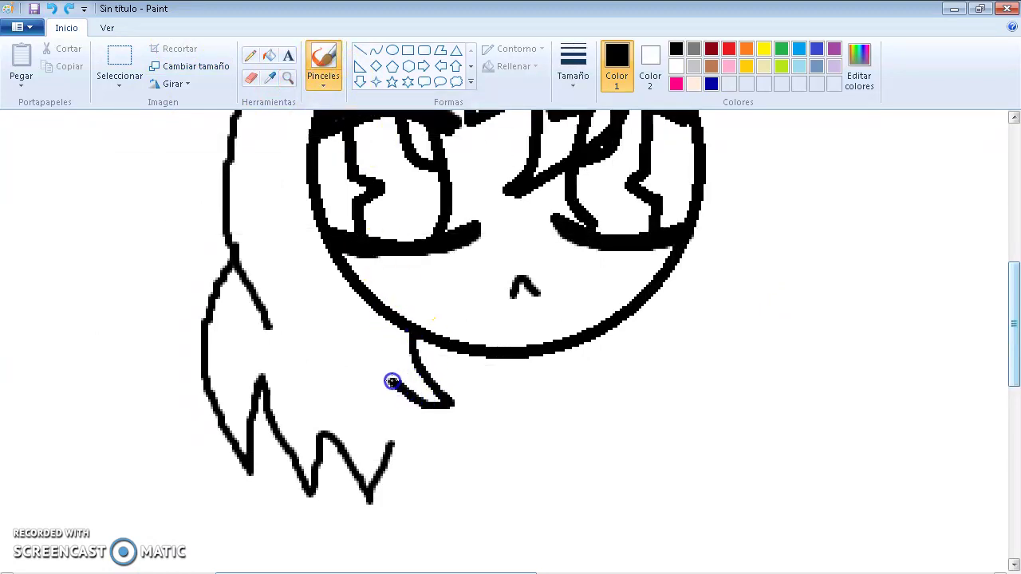
left_click_drag(361, 353, 402, 432)
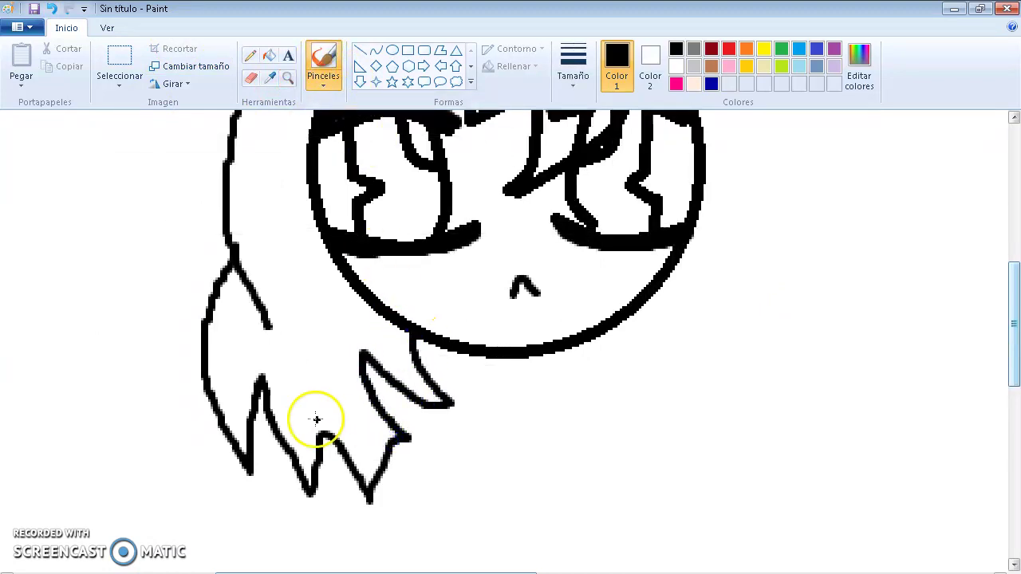
mouse_move(319, 437)
left_mouse_down()
mouse_move(306, 367)
mouse_move(314, 314)
left_mouse_up()
left_click_drag(260, 386, 288, 299)
Step: Erase the upper part of the outer hair line on the left-hand side of the head
scroll(287, 296, "up", 3)
scroll(288, 288, "down", 1)
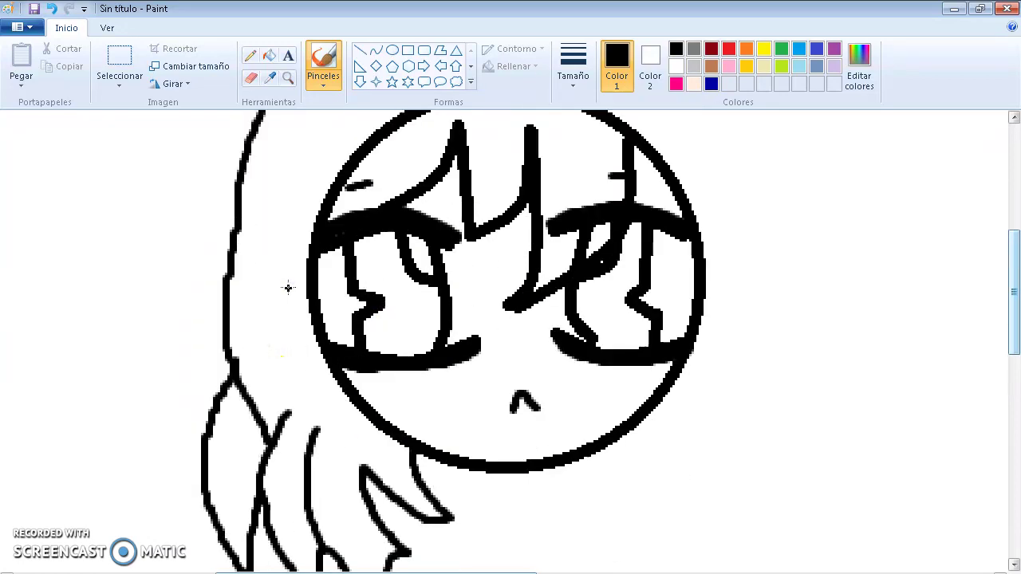
scroll(287, 287, "up", 2)
left_click(251, 77)
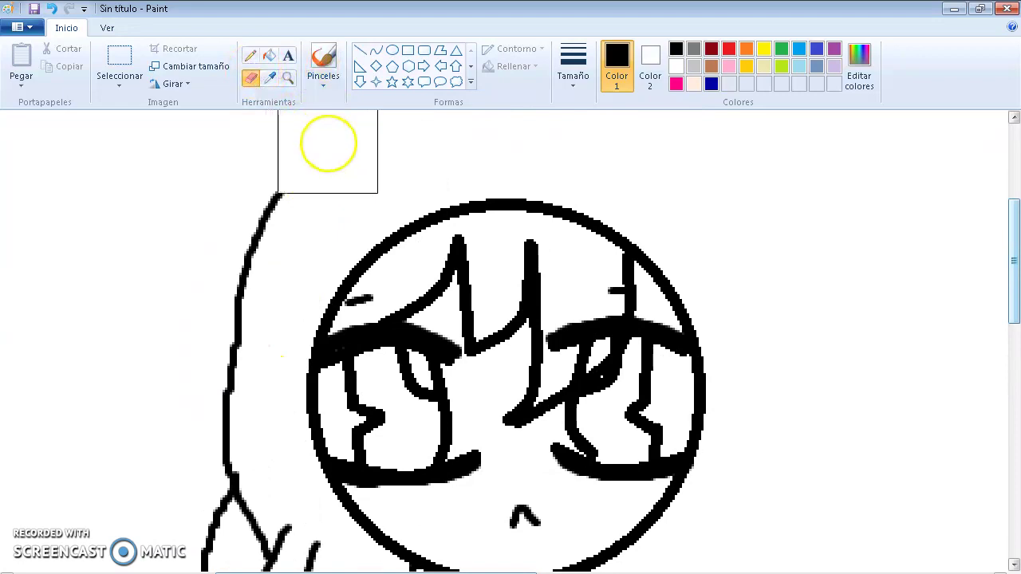
mouse_move(327, 142)
left_mouse_down()
mouse_move(234, 308)
mouse_move(219, 422)
left_mouse_up()
Step: Paint a notched hair outline from the left-hand locks over the top of the head and down the right-hand side to chin level
left_click(323, 64)
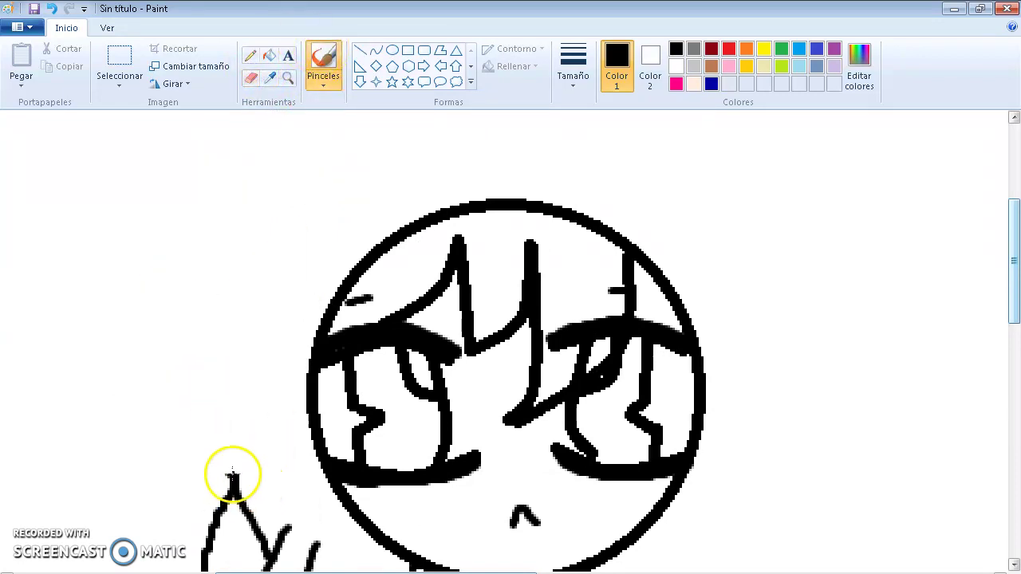
left_click_drag(232, 478, 251, 360)
mouse_move(263, 310)
left_mouse_down()
mouse_move(237, 307)
mouse_move(261, 253)
mouse_move(335, 186)
mouse_move(284, 196)
mouse_move(337, 154)
mouse_move(398, 131)
mouse_move(518, 128)
left_mouse_up()
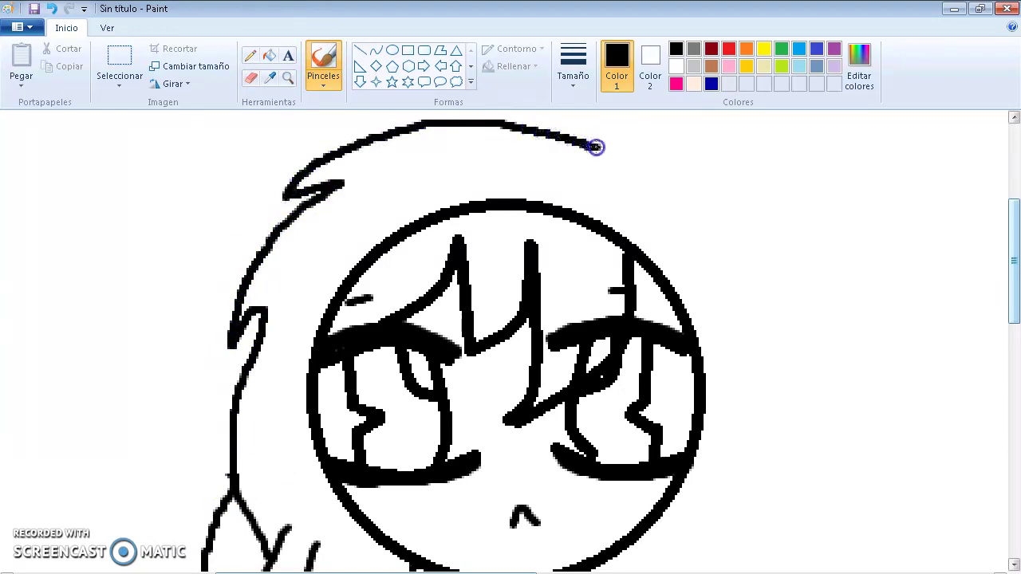
left_click_drag(722, 296, 761, 390)
mouse_move(749, 450)
left_mouse_down()
mouse_move(749, 502)
mouse_move(728, 553)
left_mouse_up()
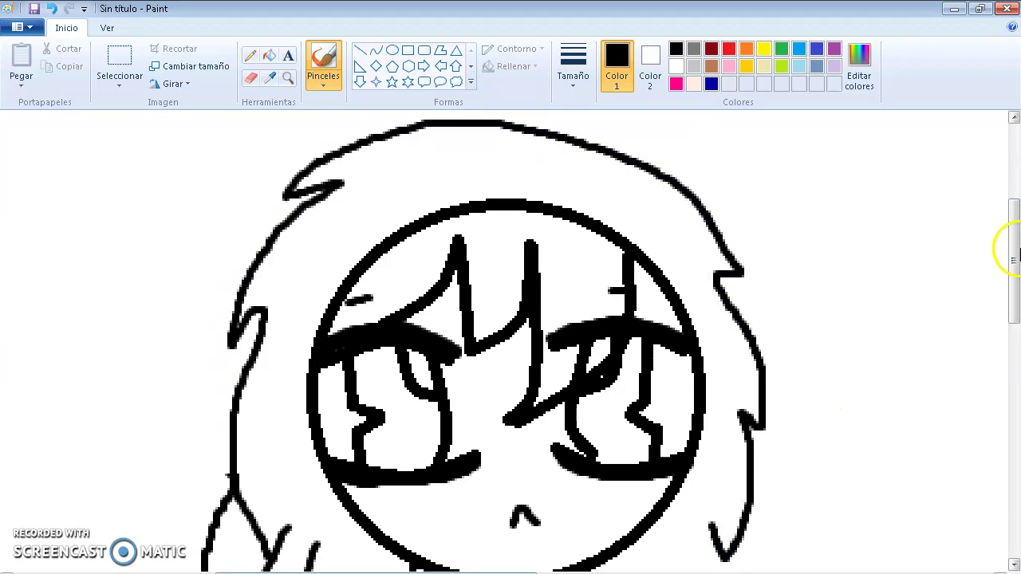
key("ctrl+Page_Down")
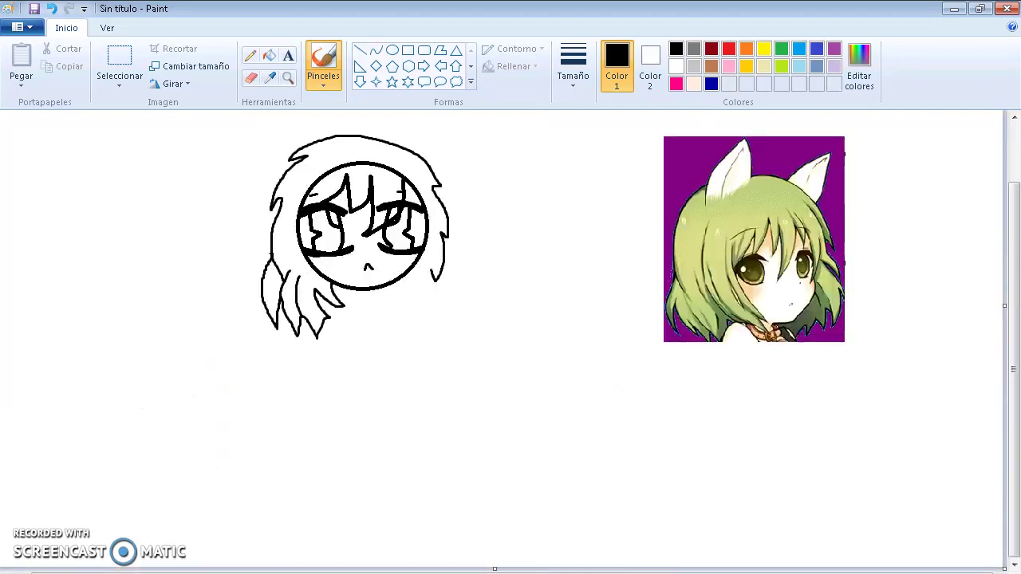
Step: Select the green-haired reference picture and delete it from the canvas
left_click(250, 77)
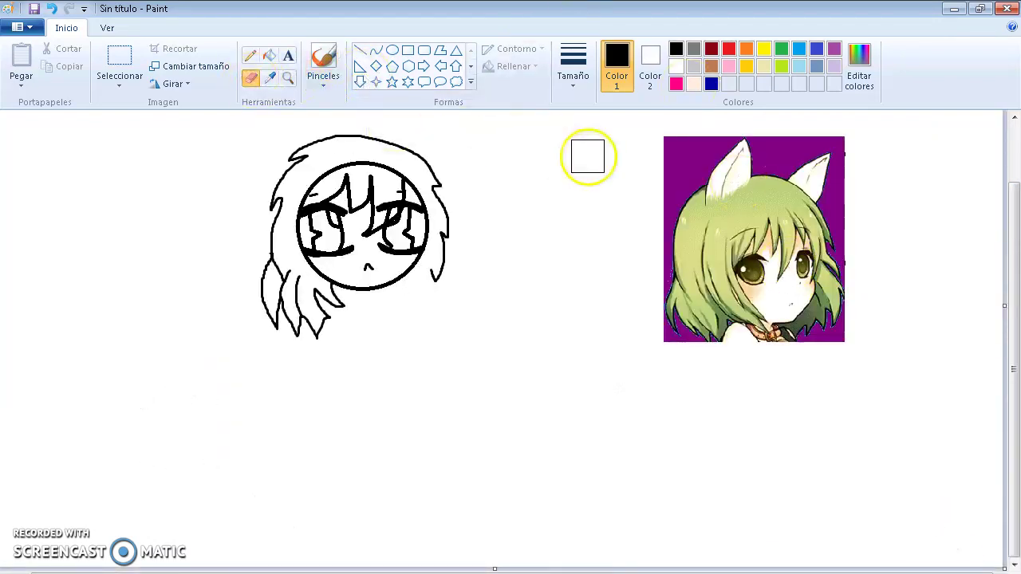
left_click(120, 60)
left_click_drag(626, 129, 650, 144)
left_click_drag(872, 351, 875, 366)
key("Delete")
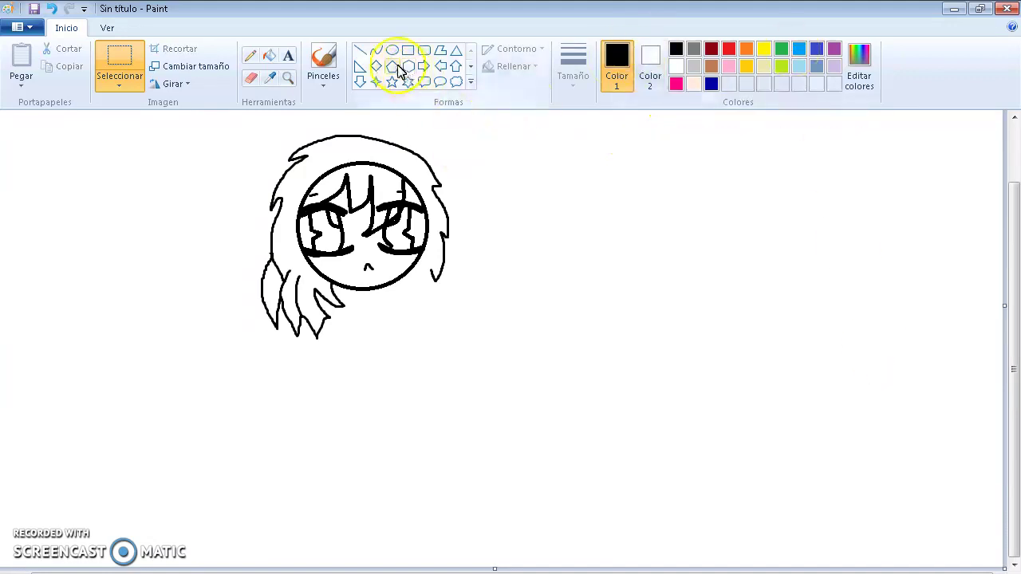
Step: Paint the pointed locks on the right-hand side down to the chin, redoing the first strokes, and add inner strand lines
left_click(323, 63)
left_click_drag(430, 267, 427, 296)
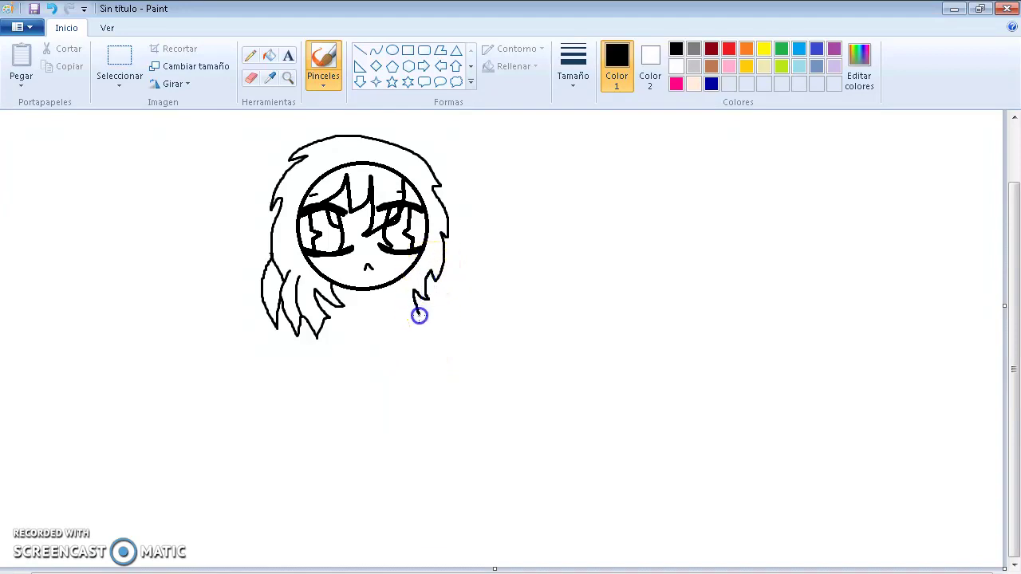
left_click(51, 8)
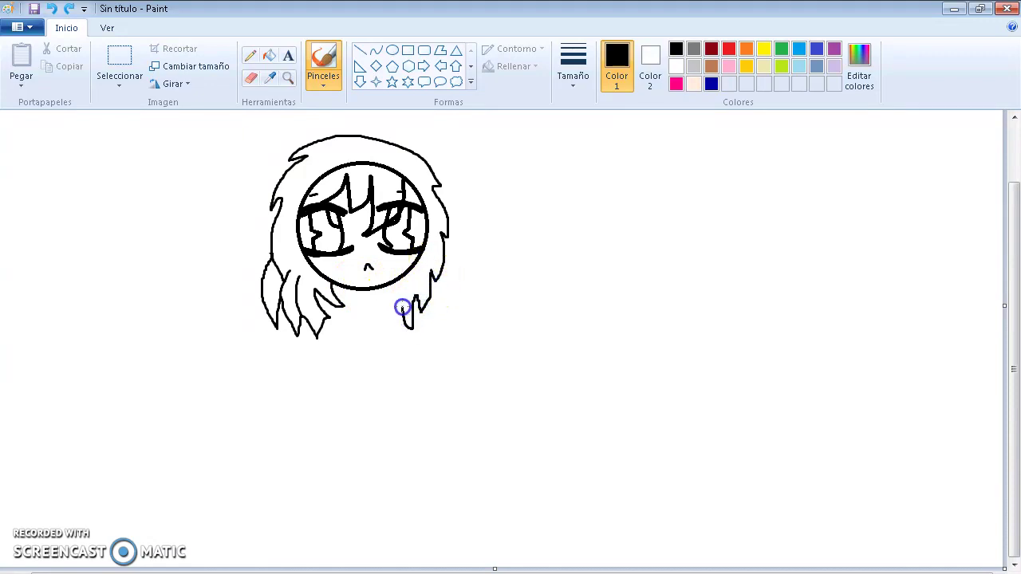
mouse_move(380, 290)
left_mouse_down()
mouse_move(410, 285)
mouse_move(400, 292)
left_mouse_up()
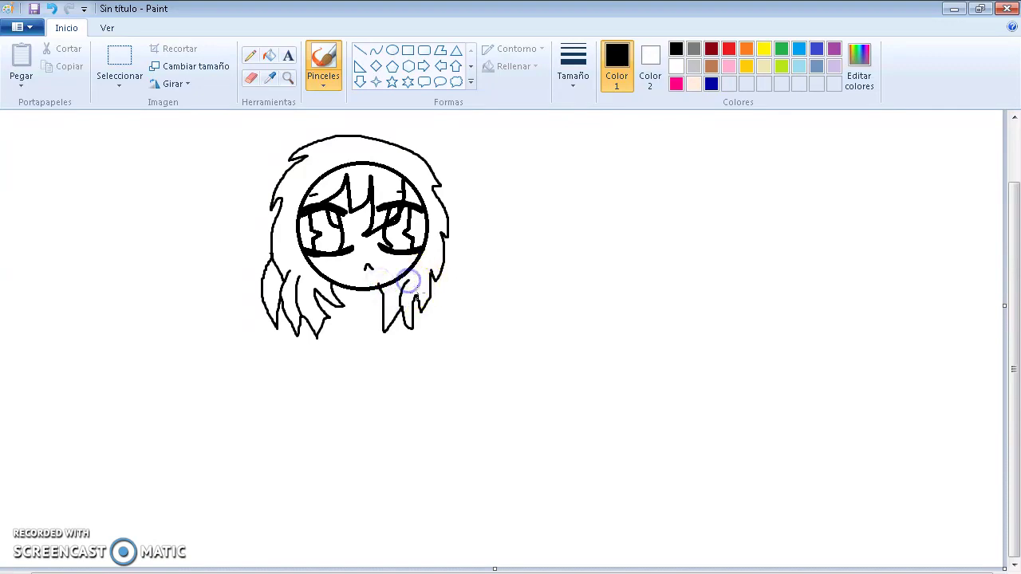
Step: Undo the stray diagonal stroke across the face, then select the whole drawing and move it closer to the middle of the canvas
scroll(431, 188, "up", 3)
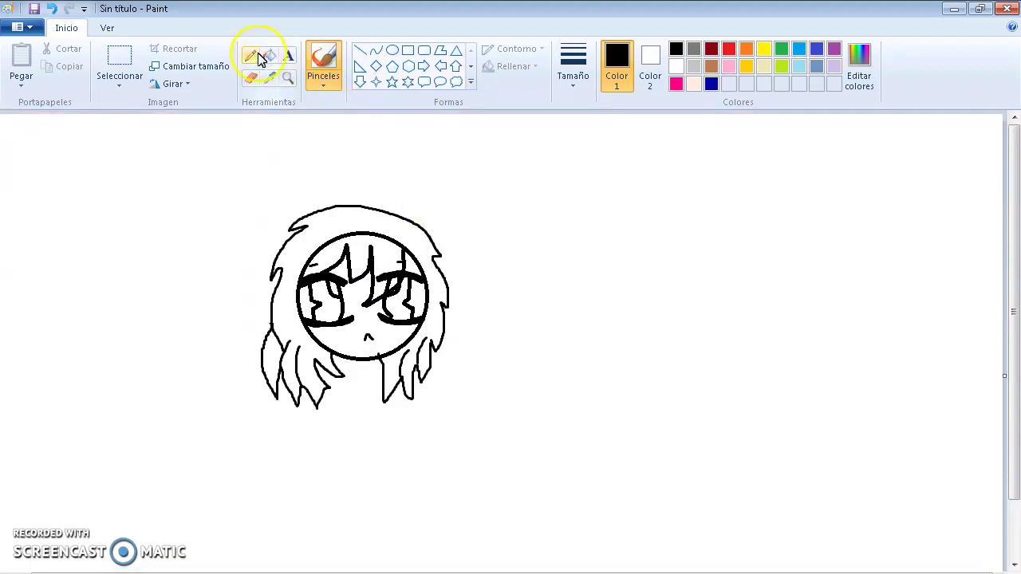
mouse_move(239, 186)
left_mouse_down()
mouse_move(420, 405)
mouse_move(444, 418)
left_mouse_up()
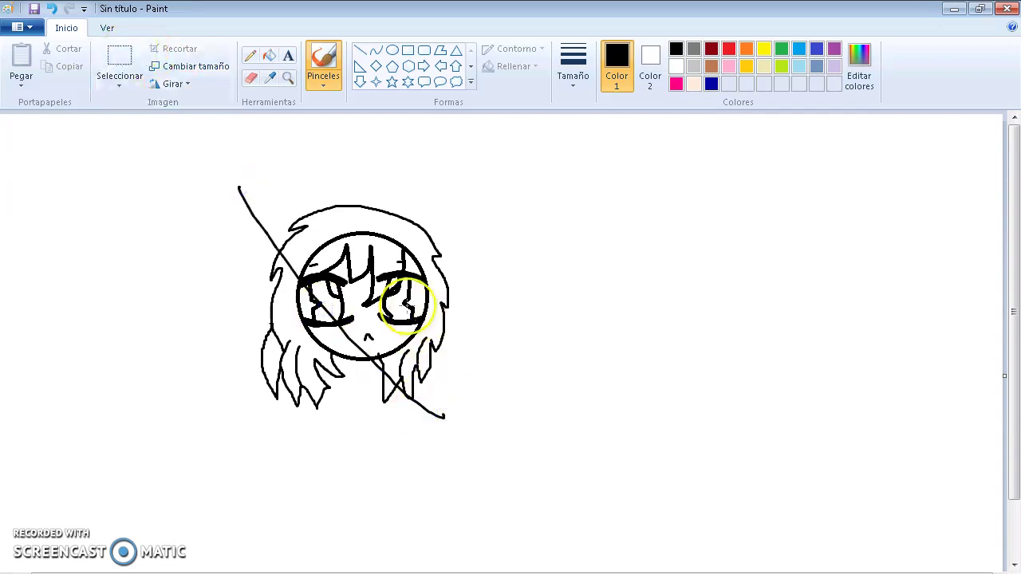
left_click(52, 9)
mouse_move(210, 155)
left_mouse_down()
mouse_move(471, 438)
mouse_move(547, 451)
left_mouse_up()
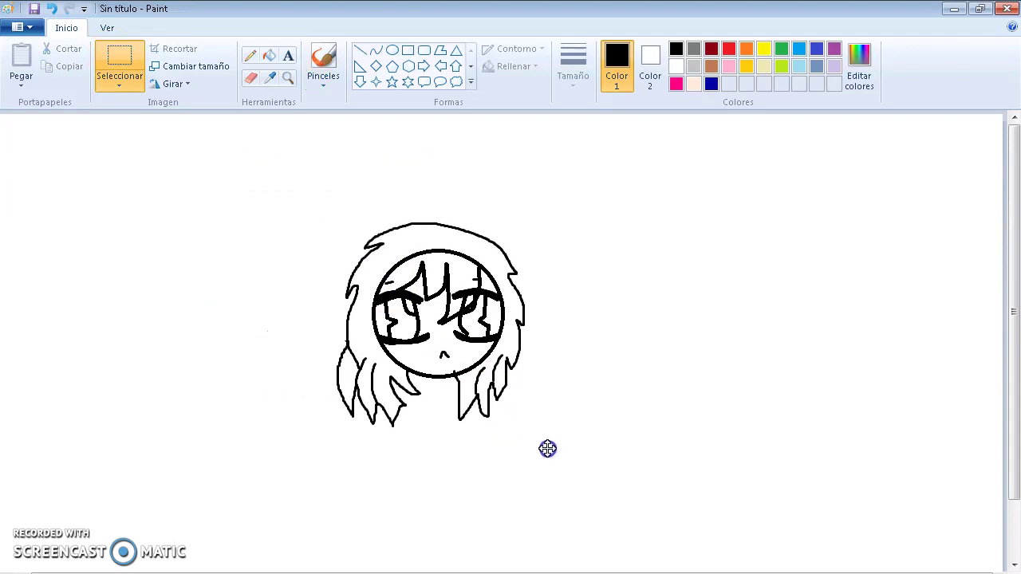
Step: Paint a pointed animal ear on each side of the top of the head, with an inner line in the right-hand ear
left_click(288, 77)
left_click(429, 260)
left_click(462, 273)
left_click(320, 49)
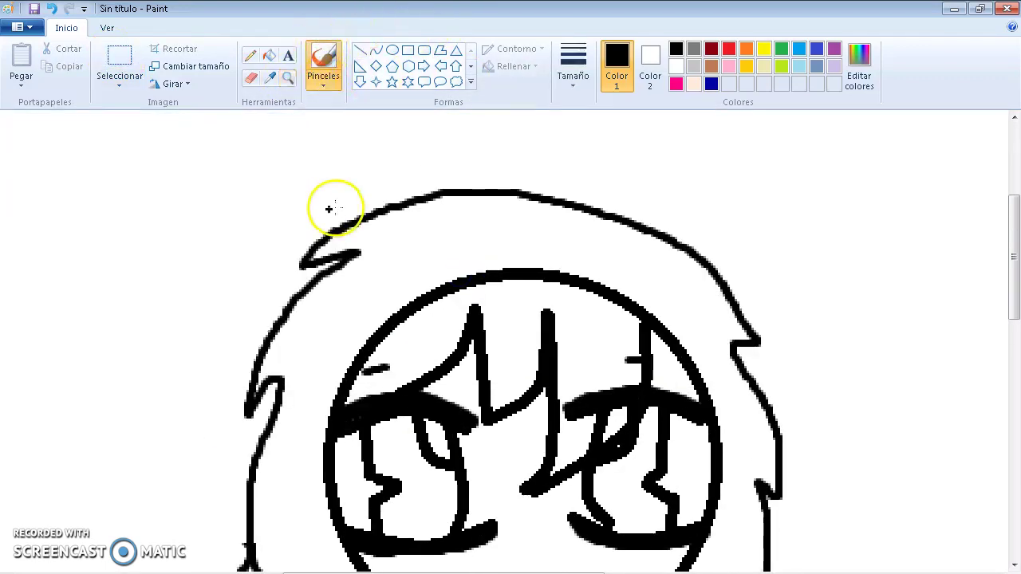
mouse_move(296, 253)
left_mouse_down()
mouse_move(296, 285)
mouse_move(274, 177)
left_mouse_up()
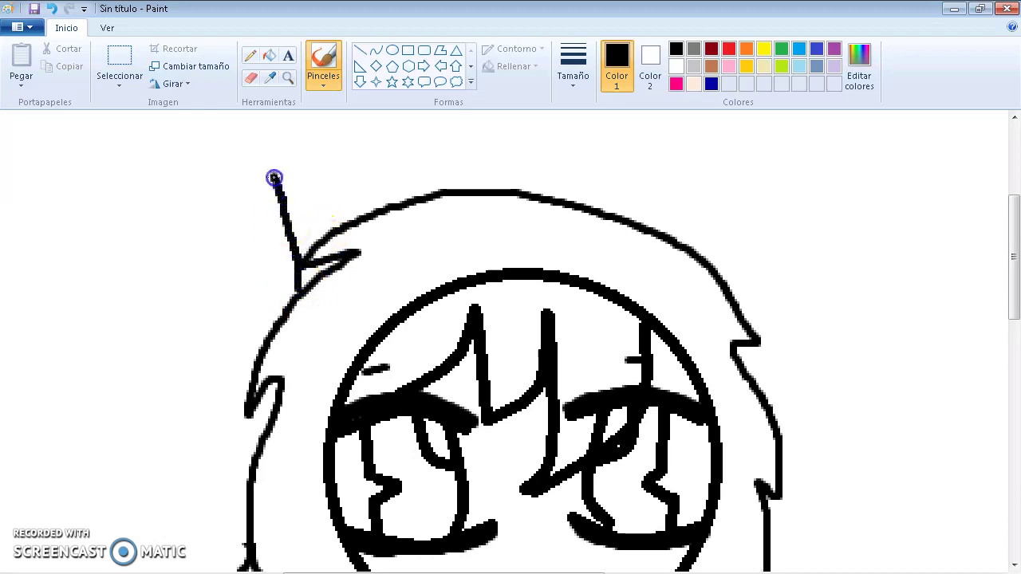
left_click_drag(344, 142, 437, 193)
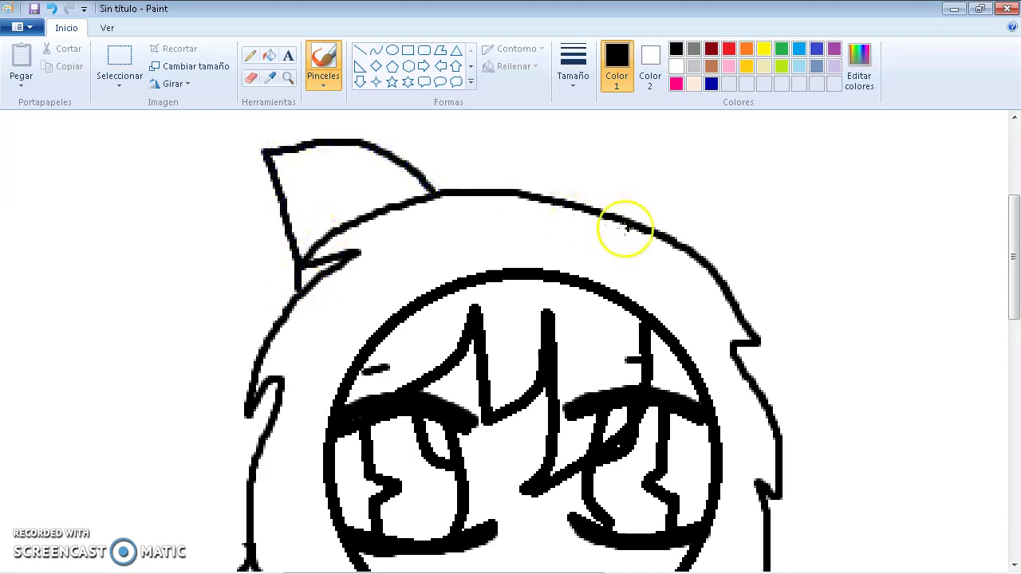
mouse_move(634, 216)
left_mouse_down()
mouse_move(710, 118)
mouse_move(762, 207)
left_mouse_up()
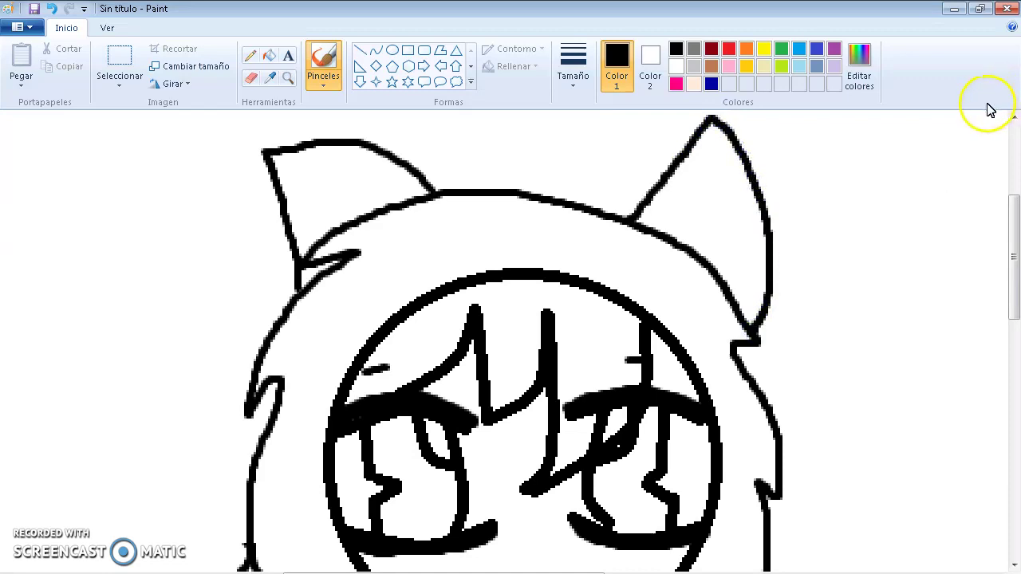
left_click_drag(712, 265, 715, 219)
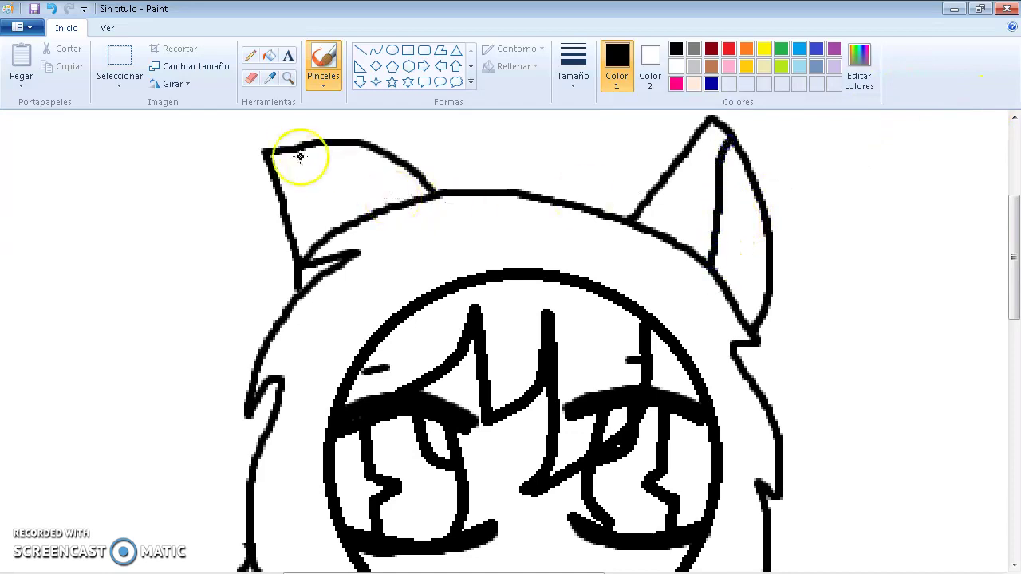
Step: Fill the irises of both eyes with bright blue
scroll(347, 223, "down", 5)
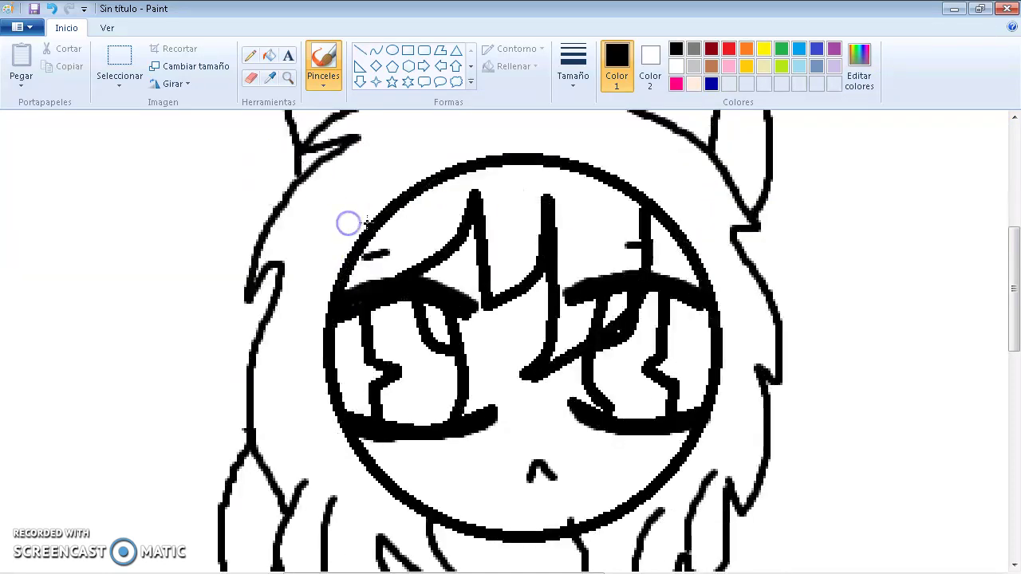
left_click(271, 55)
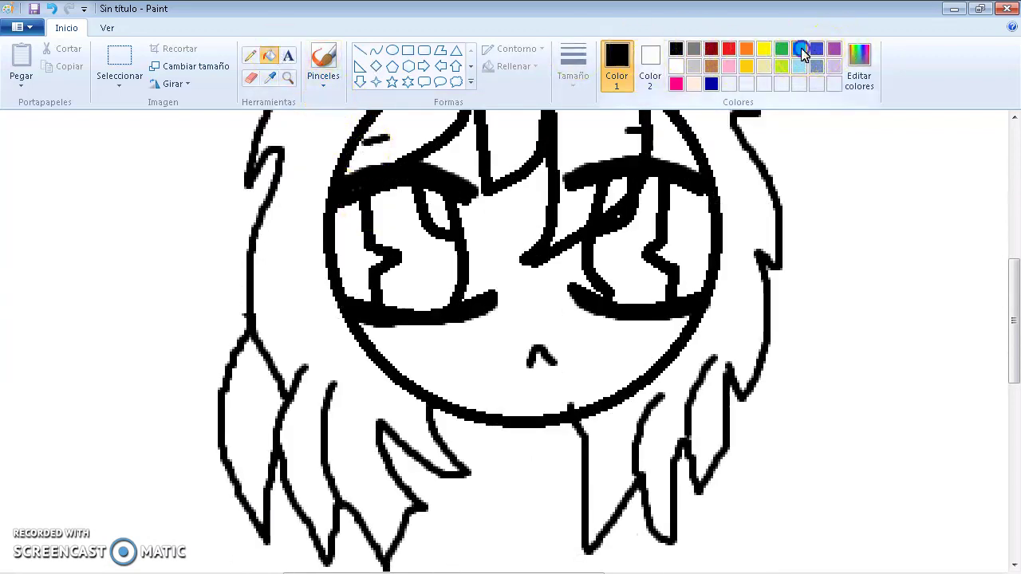
left_click(799, 49)
left_click(445, 263)
left_click(621, 249)
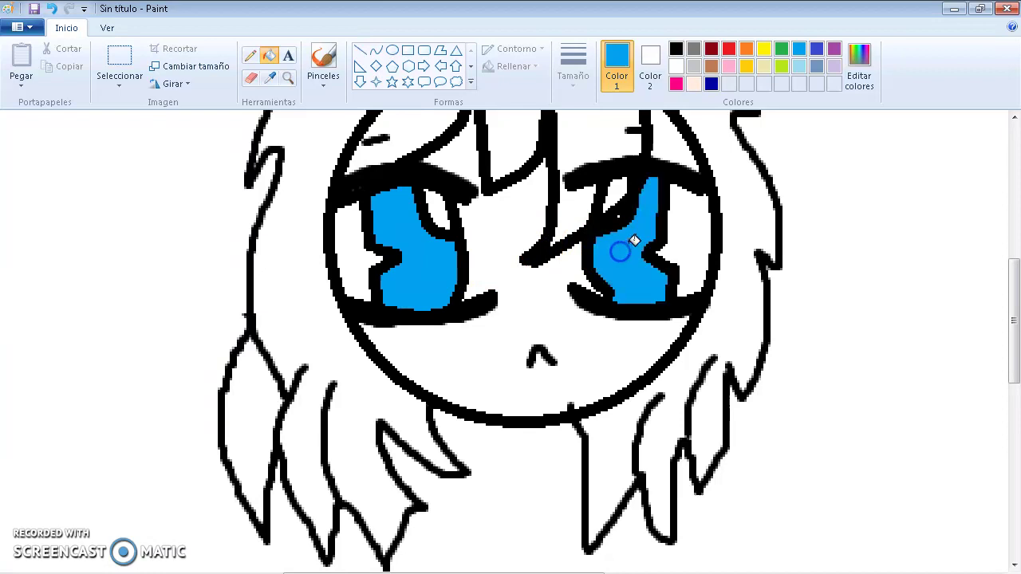
scroll(638, 238, "up", 3)
scroll(640, 231, "down", 3)
left_click(634, 233)
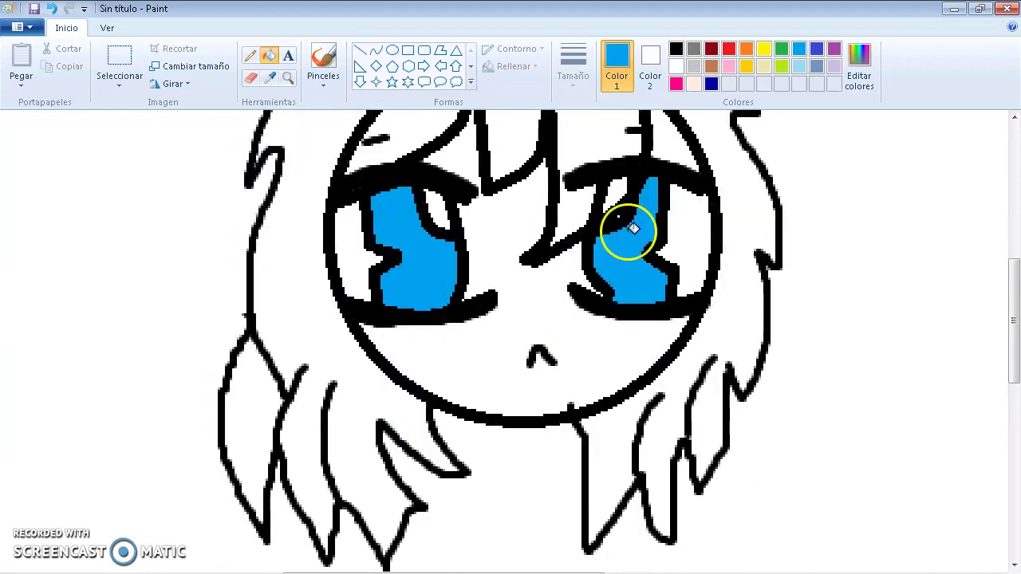
Step: Fill the hair around the face and its side locks with brown, and undo the brown fill tried on the fringe
scroll(640, 189, "up", 3)
left_click(711, 66)
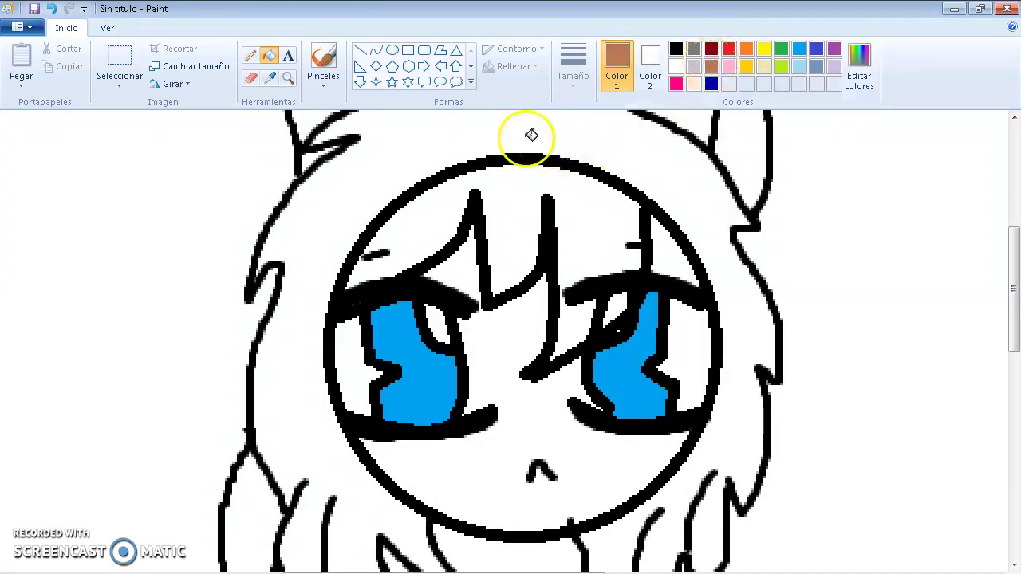
left_click(526, 132)
scroll(527, 134, "down", 3)
left_click(255, 388)
scroll(278, 376, "up", 3)
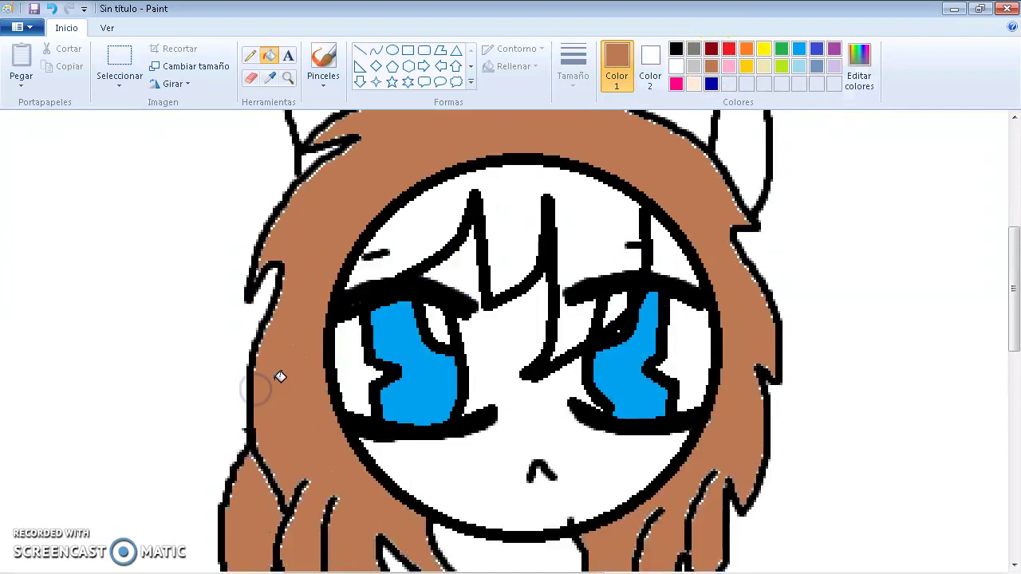
left_click(507, 201)
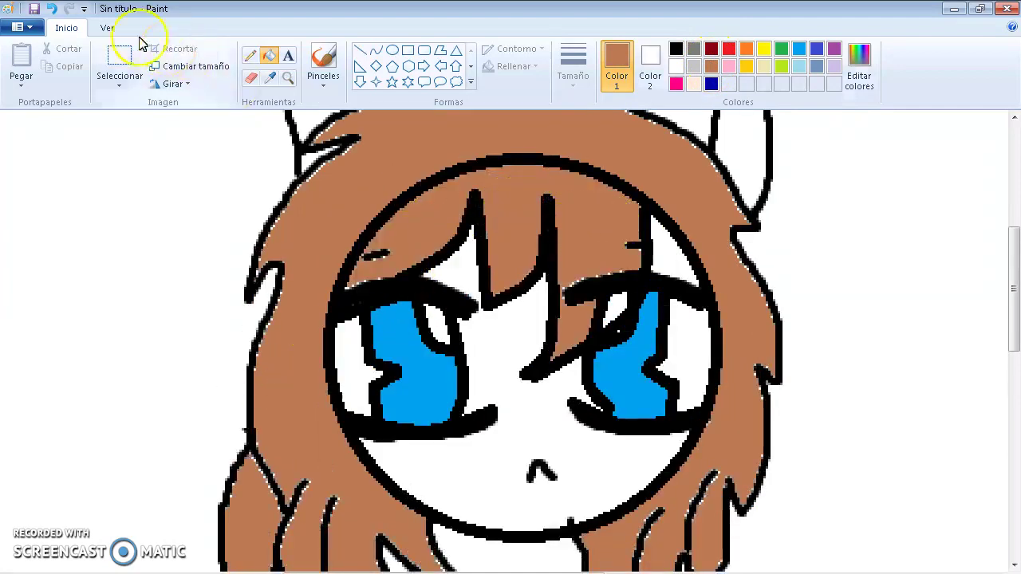
left_click(51, 9)
Step: Erase the circular face outline across the forehead between the hair and fringe, using a smaller eraser
left_click(251, 78)
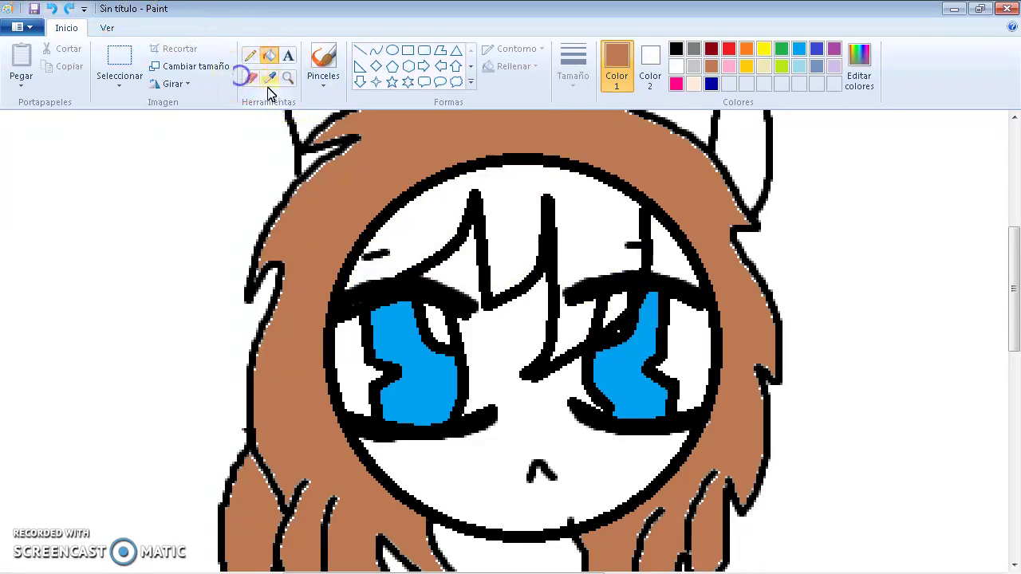
left_click(405, 192)
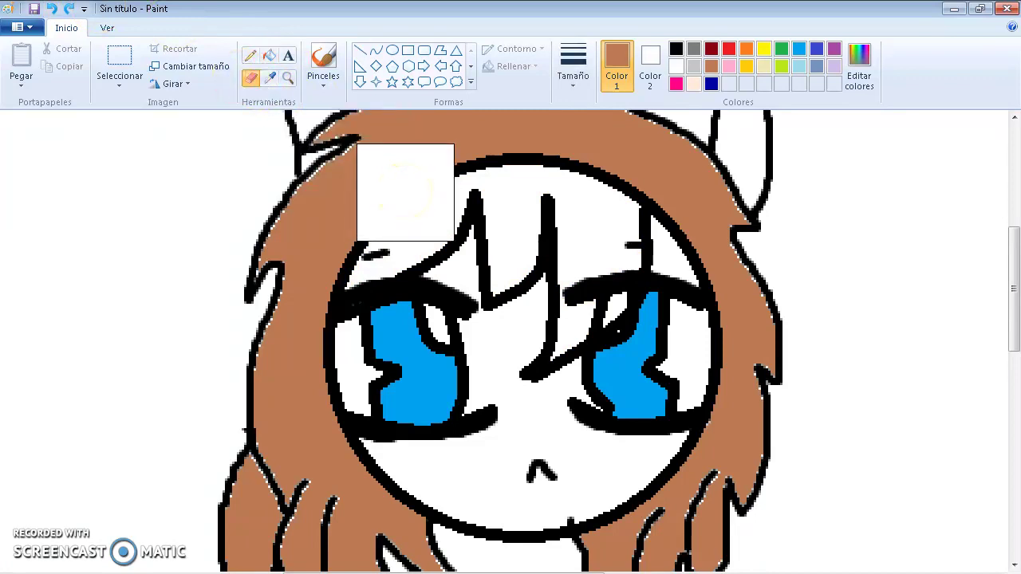
key("ctrl+minus")
key("ctrl+minus")
key("ctrl+minus")
key("ctrl+minus")
key("ctrl+minus")
key("ctrl+minus")
mouse_move(404, 191)
left_mouse_down()
mouse_move(352, 232)
mouse_move(332, 266)
mouse_move(358, 217)
mouse_move(389, 191)
mouse_move(496, 163)
mouse_move(609, 172)
mouse_move(600, 168)
mouse_move(671, 207)
mouse_move(702, 257)
left_mouse_up()
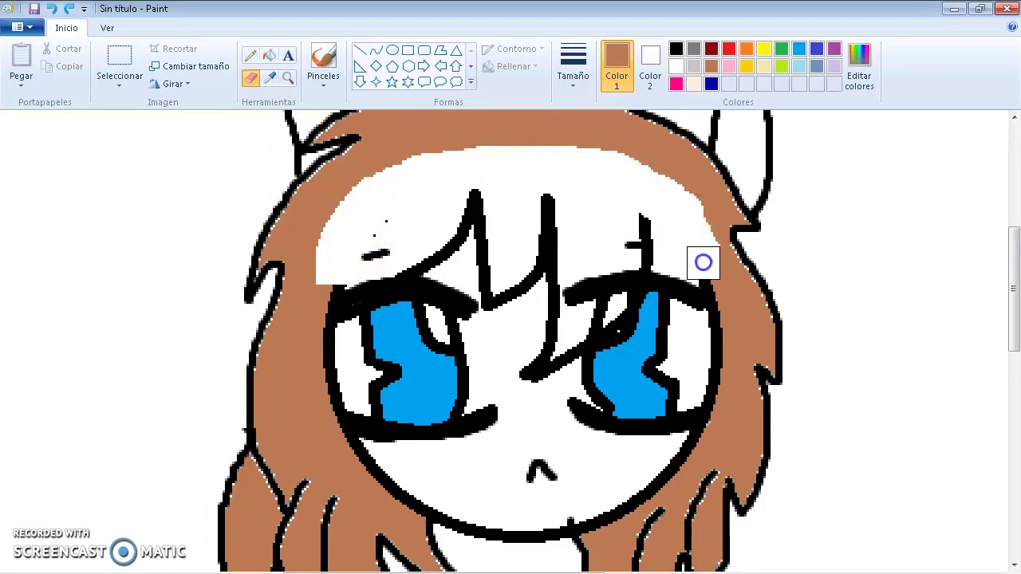
Step: Fill the white forehead area and fringe with brown, and paint over the stray black marks there in the same brown
left_click(270, 56)
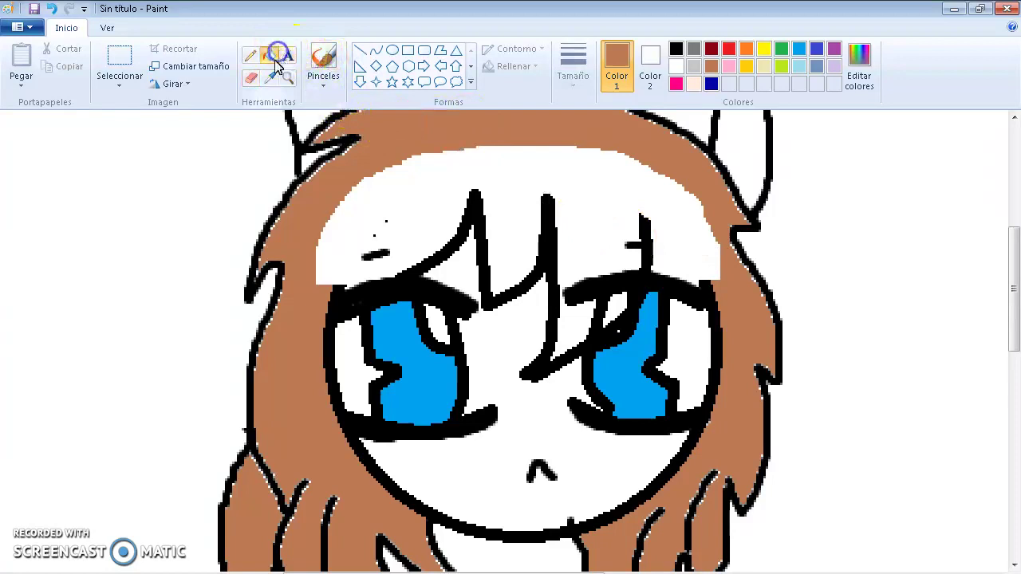
left_click(412, 188)
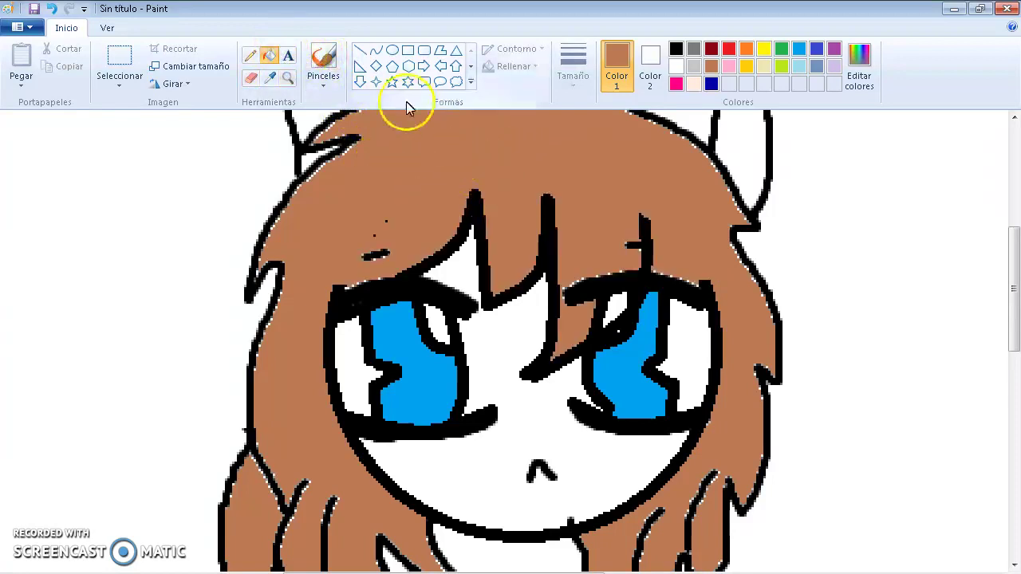
left_click(317, 52)
left_click(353, 255)
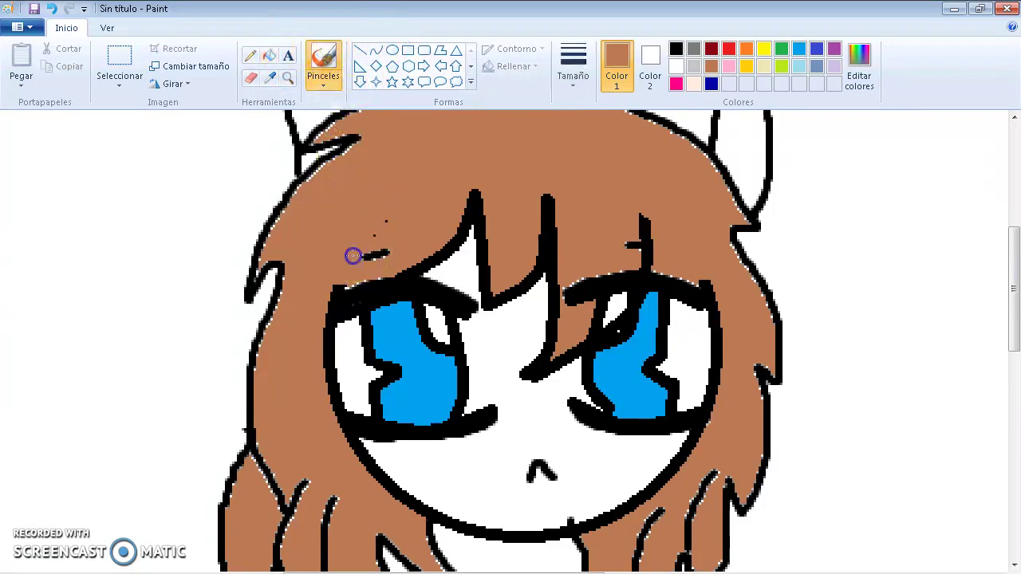
left_click_drag(390, 257, 385, 209)
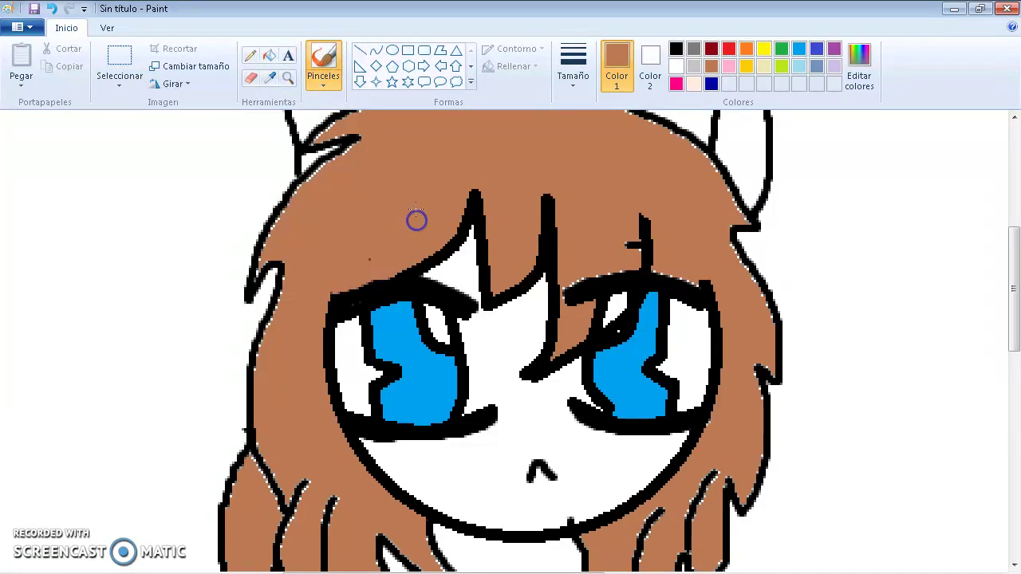
Step: Fill the outer section of both animal ears with pale peach
scroll(416, 220, "up", 3)
scroll(573, 281, "down", 6)
scroll(573, 282, "up", 6)
scroll(573, 282, "up", 3)
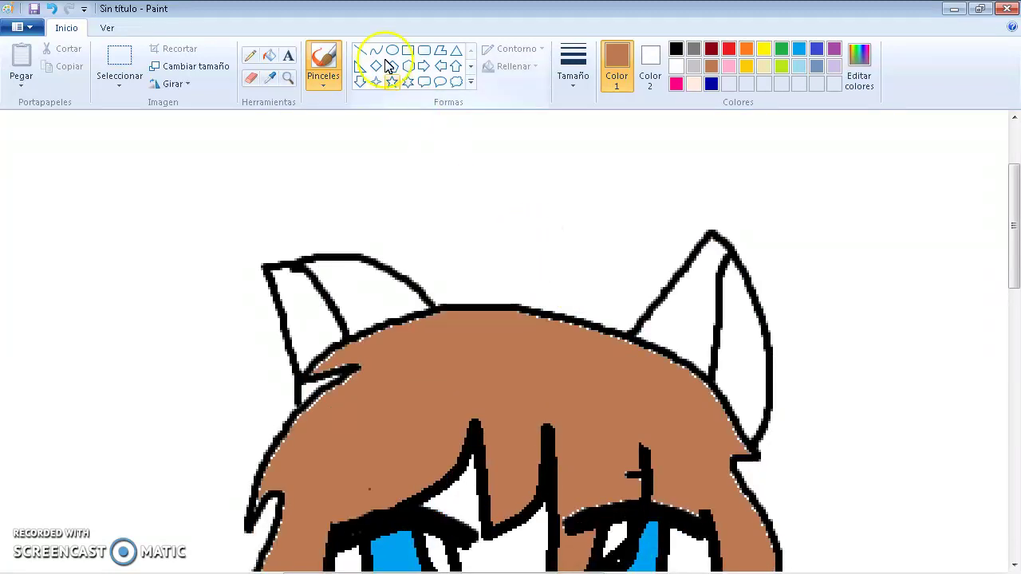
left_click(268, 56)
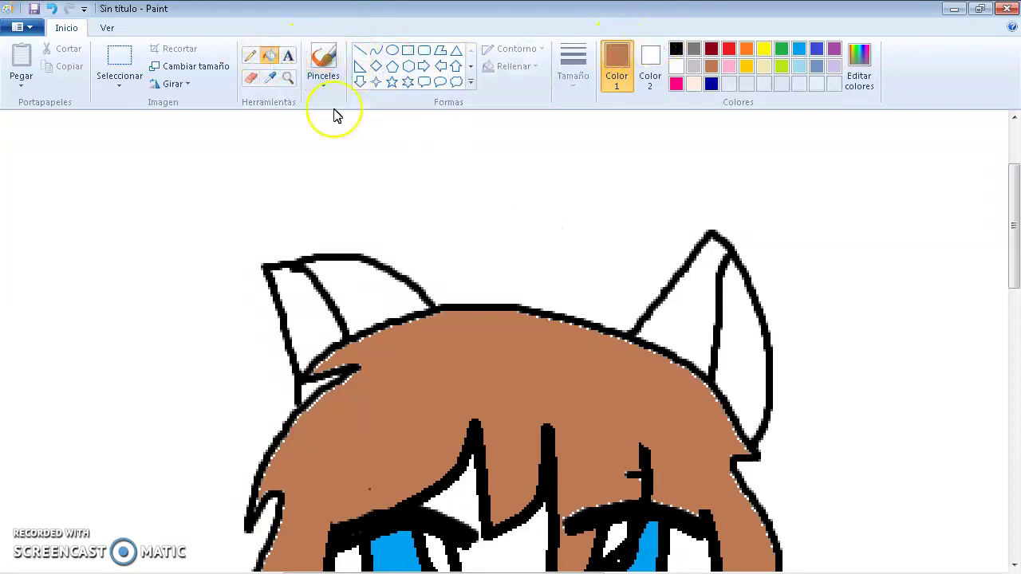
left_click(693, 83)
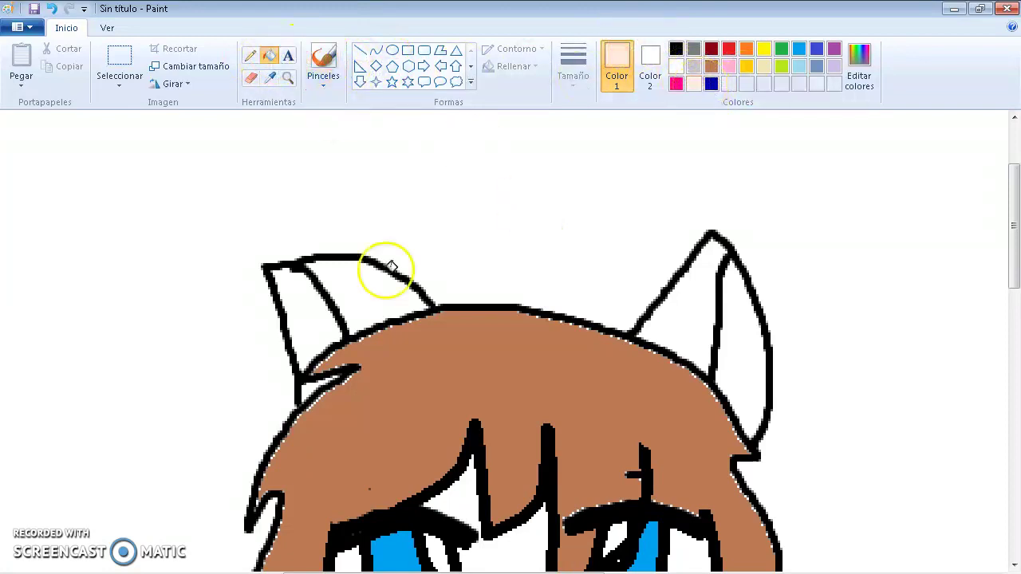
left_click(322, 308)
left_click(734, 331)
Step: Fill the remaining white section of both animal ears with black
scroll(738, 327, "down", 6)
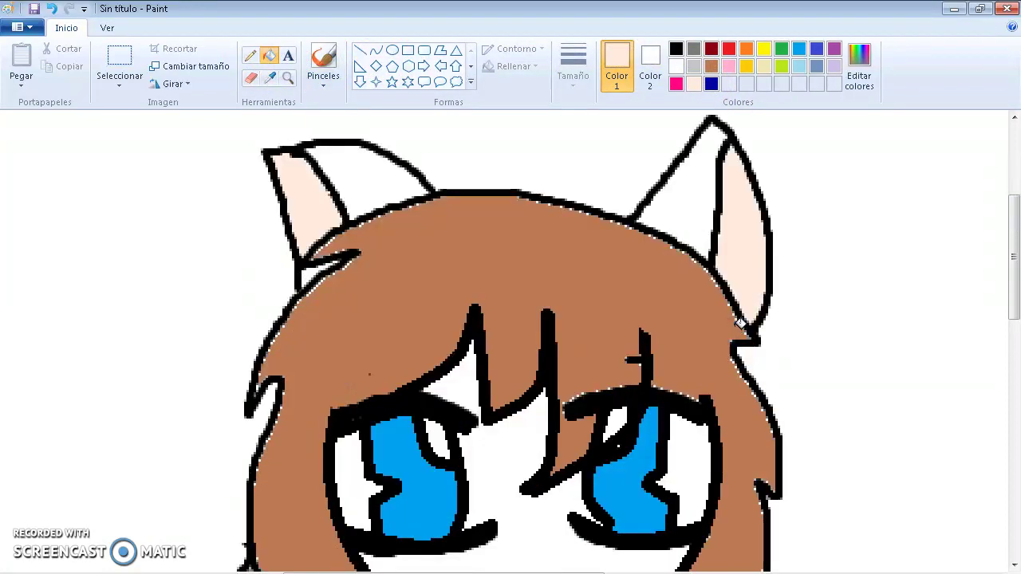
scroll(739, 323, "up", 3)
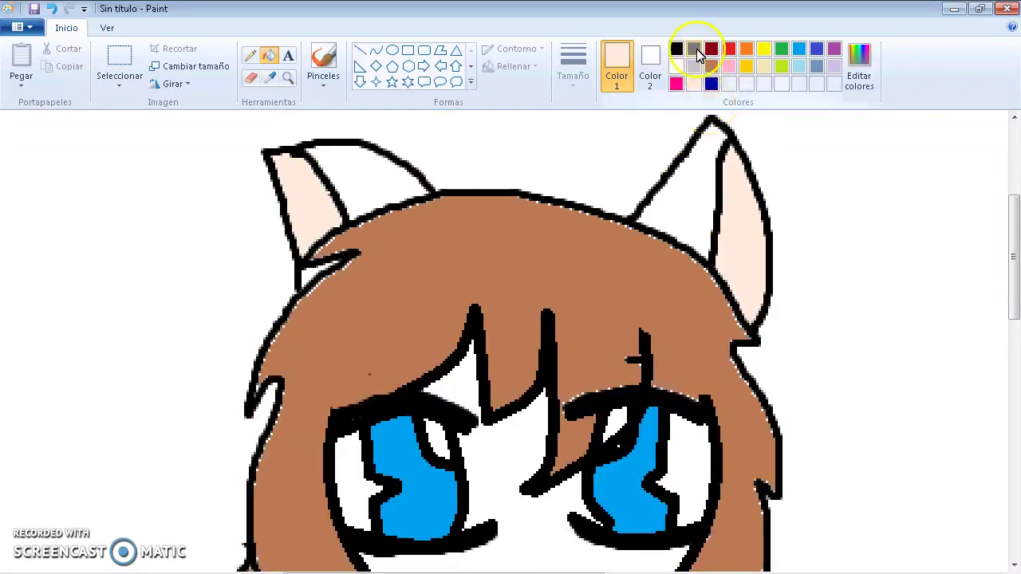
left_click(676, 50)
left_click(401, 162)
left_click(691, 178)
Step: Mix a custom very light pink and fill the face with it
scroll(695, 181, "down", 3)
scroll(693, 171, "up", 1)
scroll(686, 166, "down", 4)
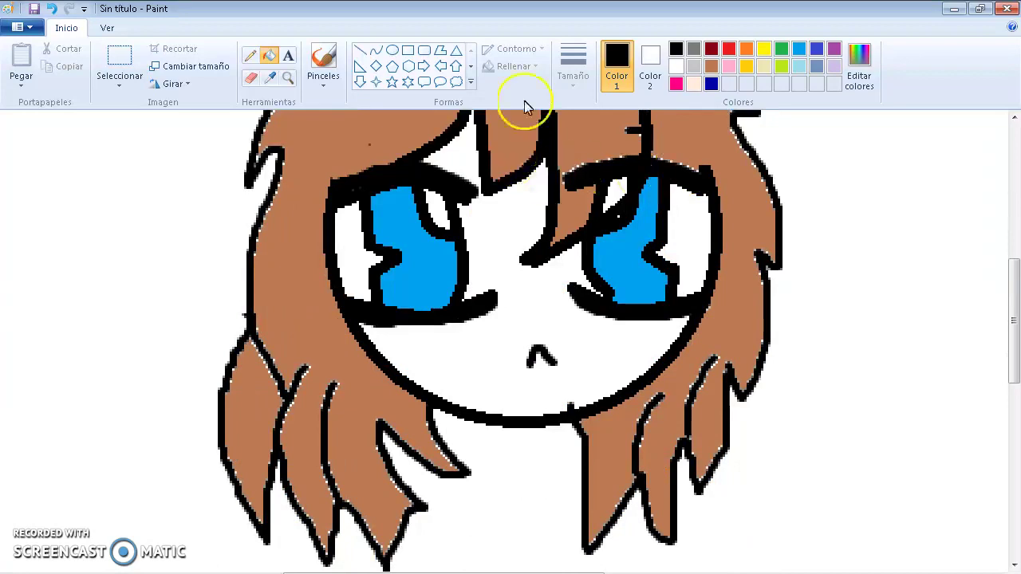
left_click(858, 79)
left_click(348, 221)
left_click_drag(682, 263, 679, 213)
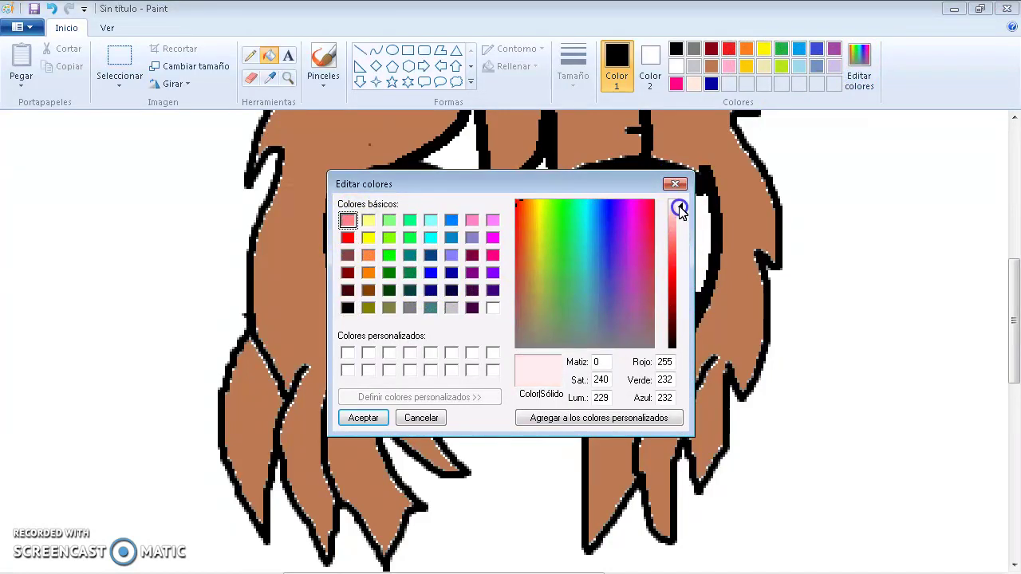
left_click(364, 418)
left_click(549, 290)
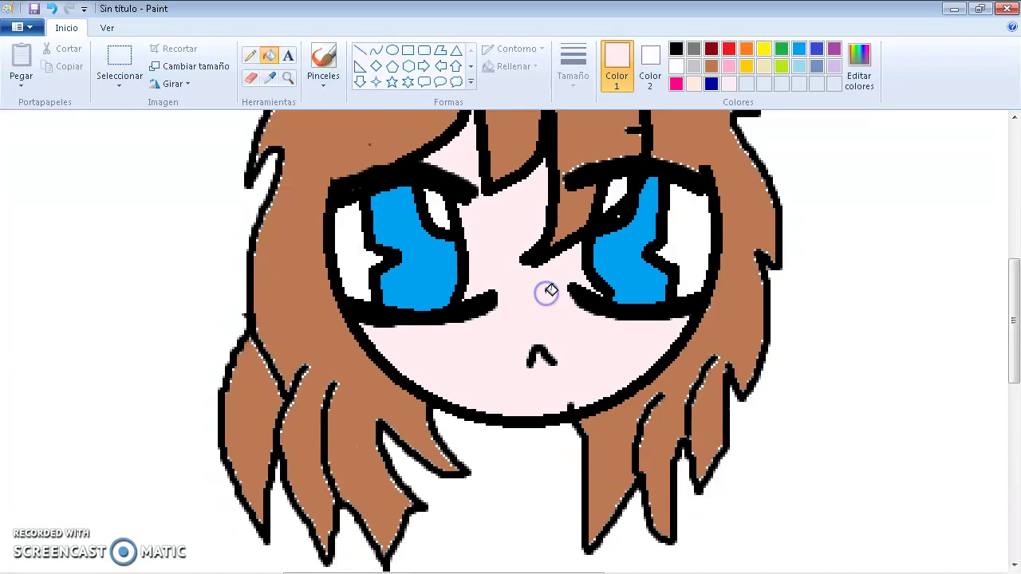
Step: Paint a zigzag black outline of pointed eyelashes along the outer edge of the left-hand eye
scroll(534, 294, "up", 2)
scroll(561, 399, "down", 2)
scroll(563, 395, "up", 2)
left_click(324, 60)
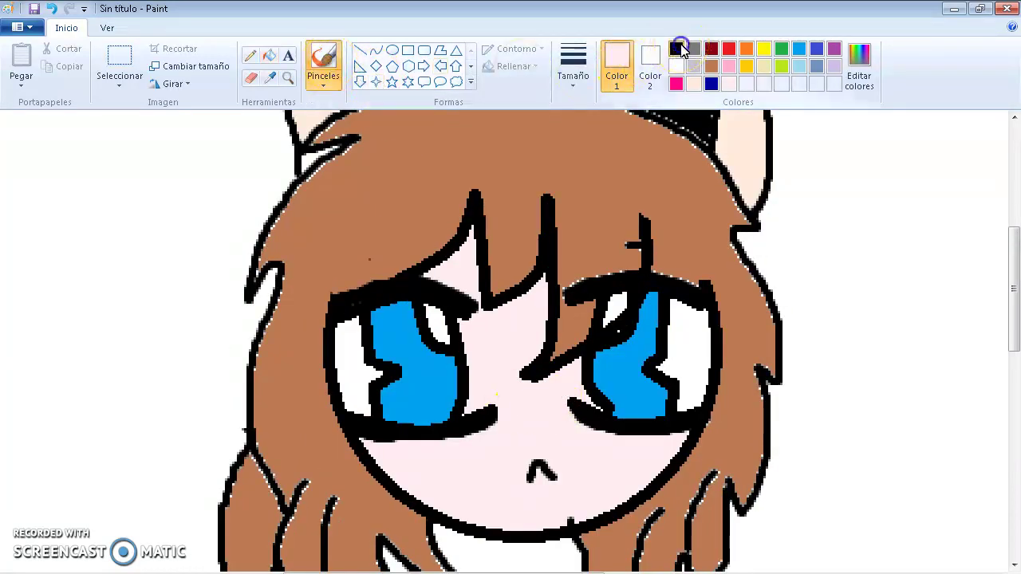
left_click(676, 49)
left_click(288, 78)
left_click(365, 228)
left_click(312, 256)
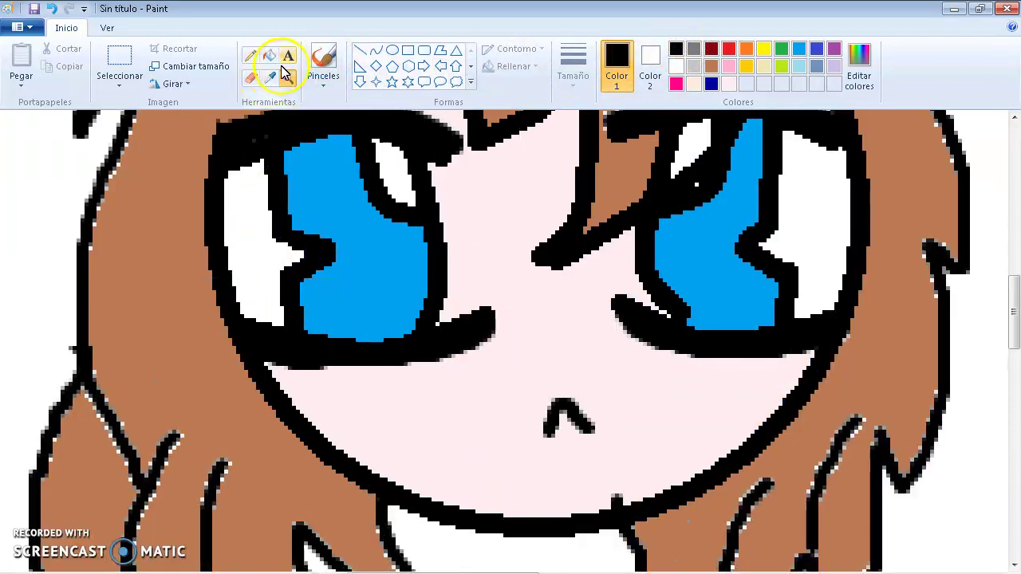
left_click(323, 61)
scroll(214, 271, "up", 2)
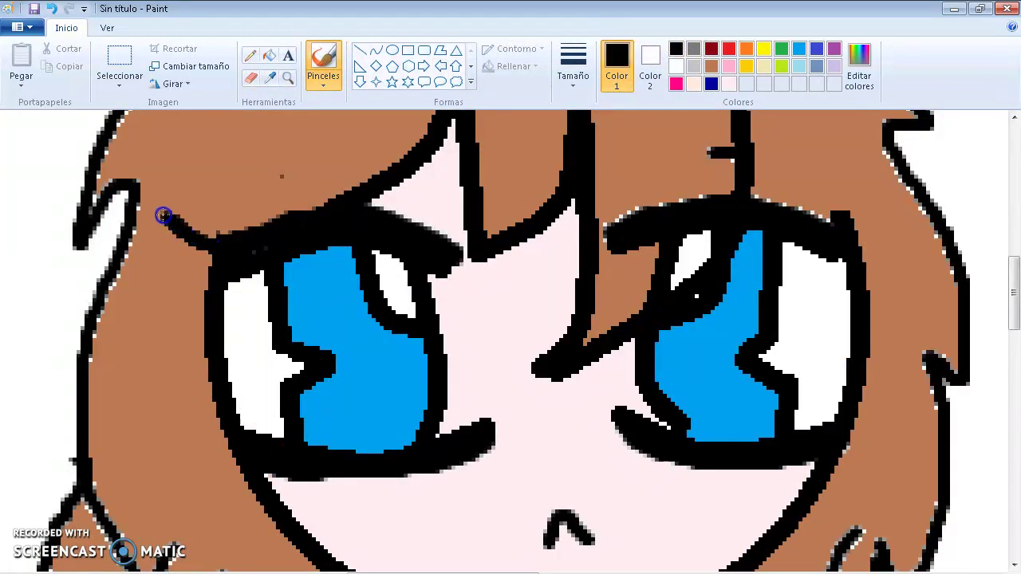
left_click_drag(162, 216, 175, 262)
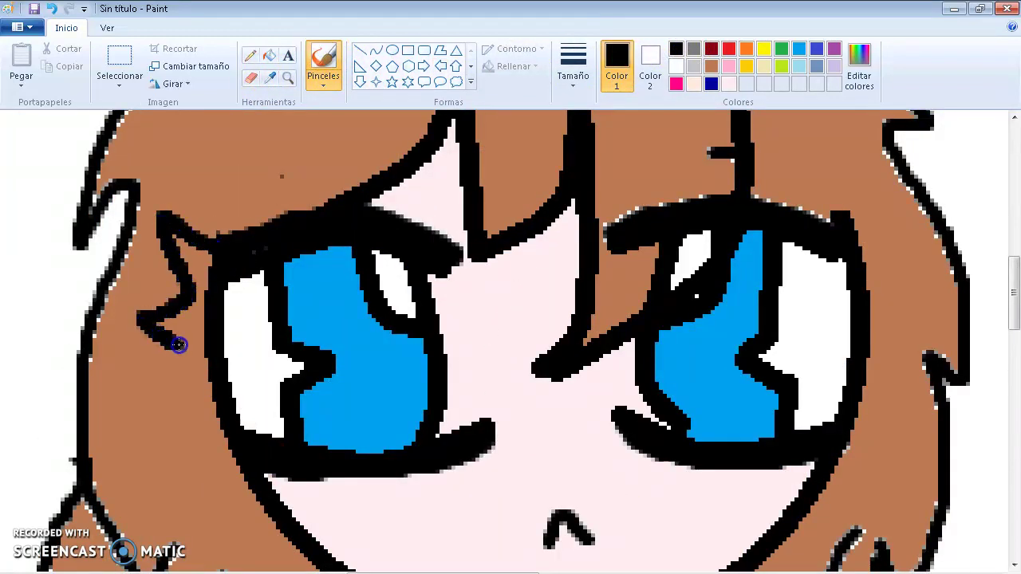
left_click_drag(179, 344, 166, 382)
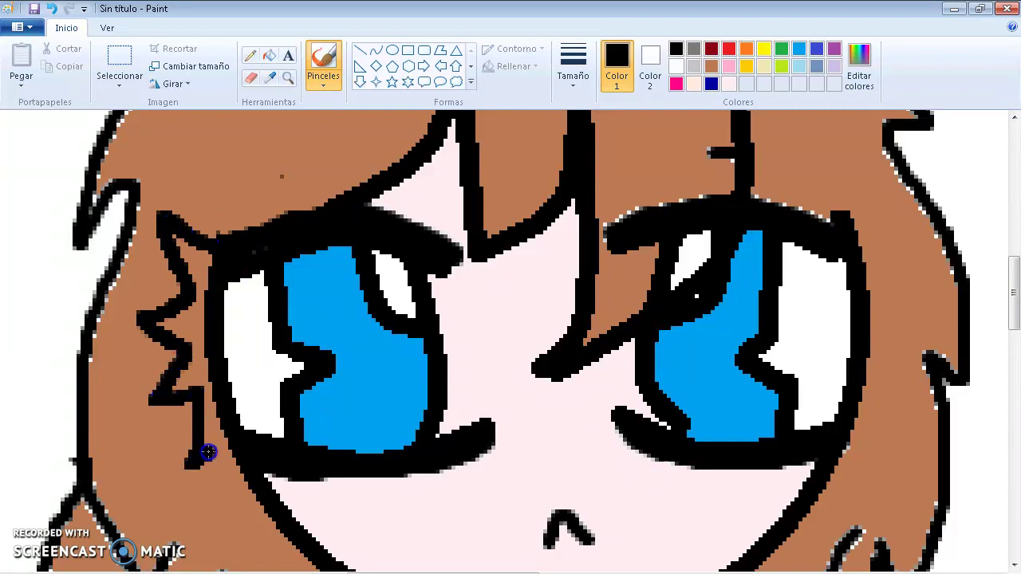
Step: Paint the inside of the left-hand eye's outlined lashes solid black
left_click_drag(209, 389, 212, 431)
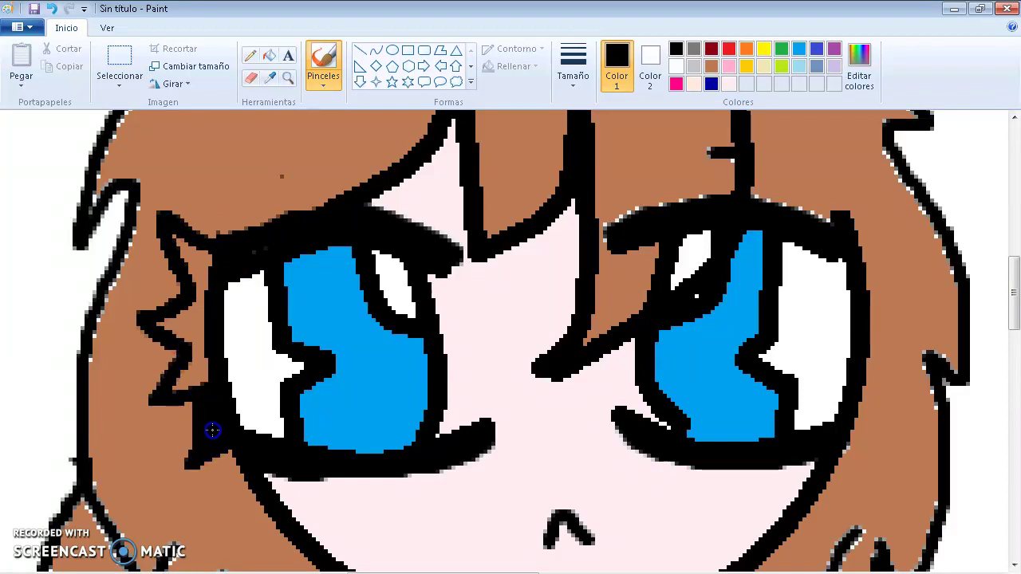
left_click_drag(198, 292, 180, 236)
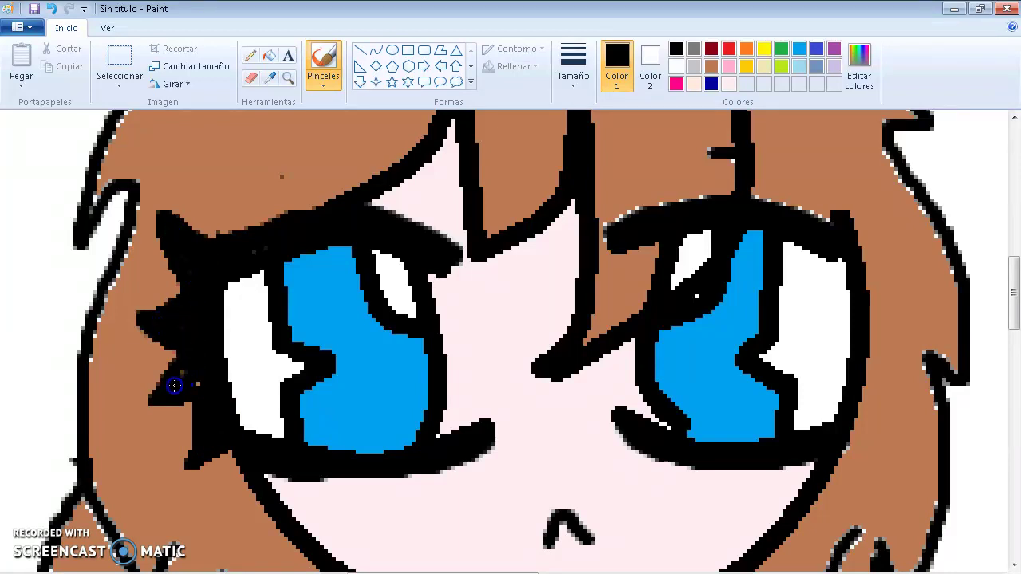
left_click_drag(194, 269, 186, 271)
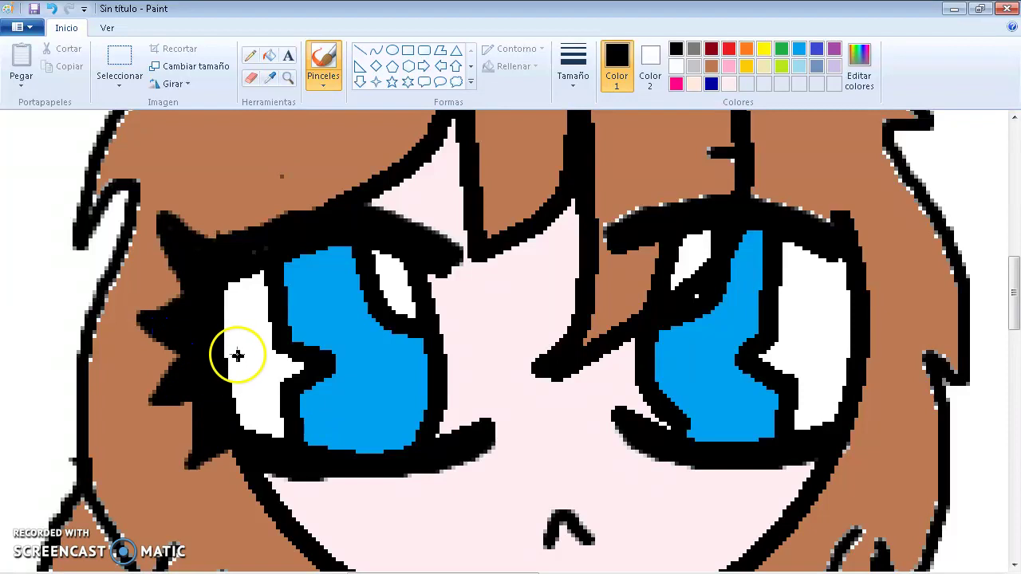
left_click_drag(449, 569, 511, 569)
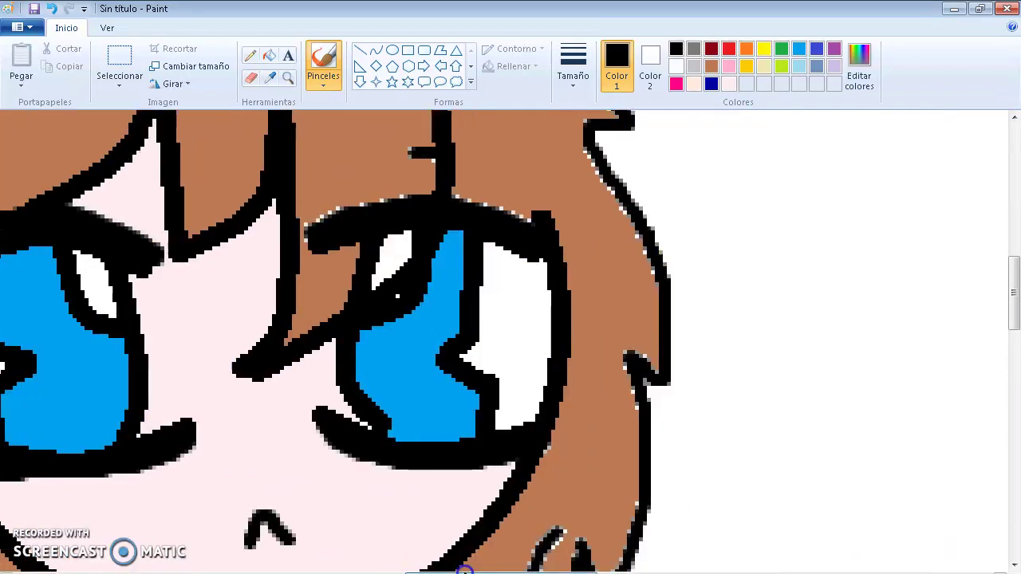
left_click_drag(540, 253, 544, 235)
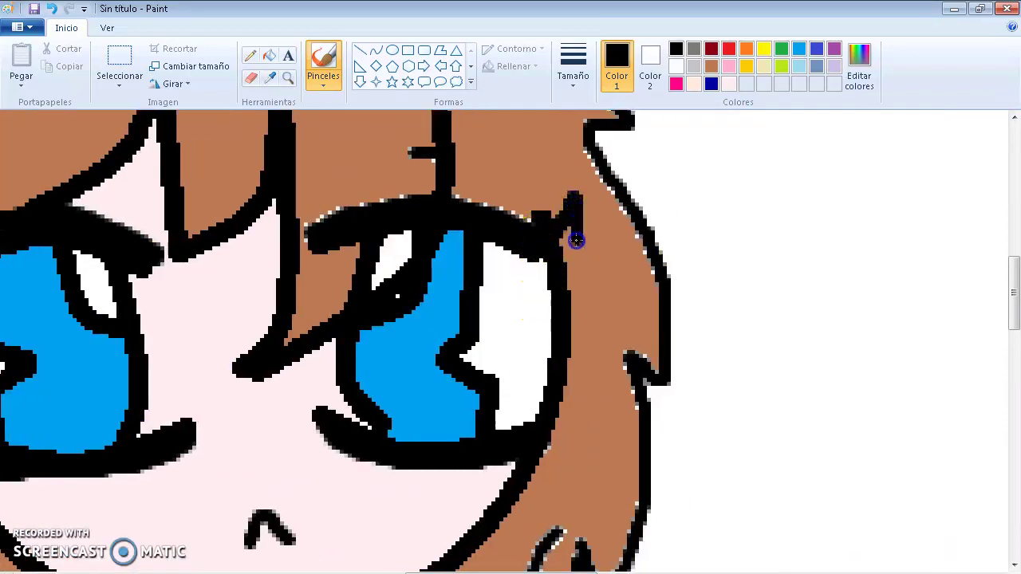
left_click_drag(579, 270, 612, 264)
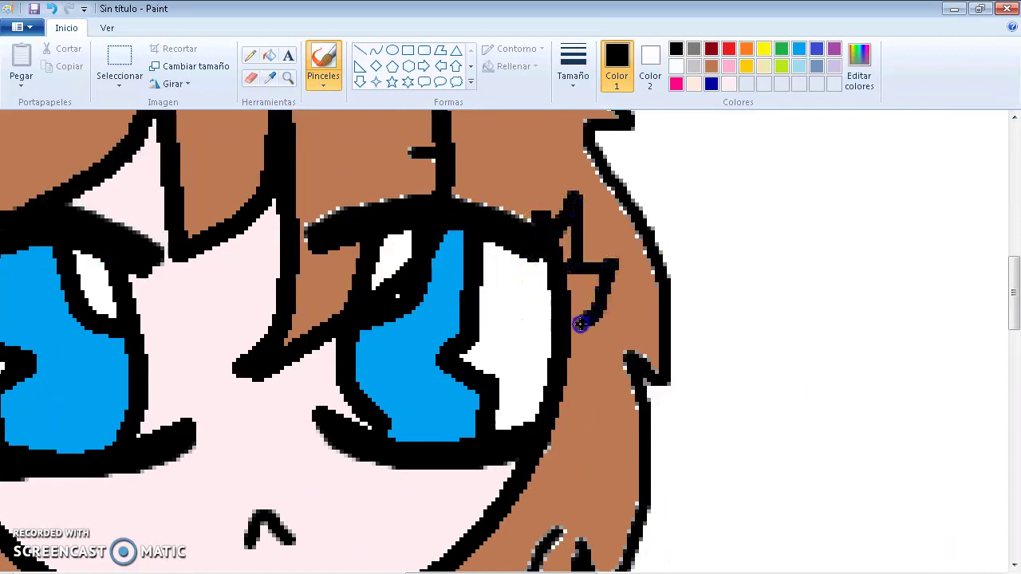
left_click(35, 8)
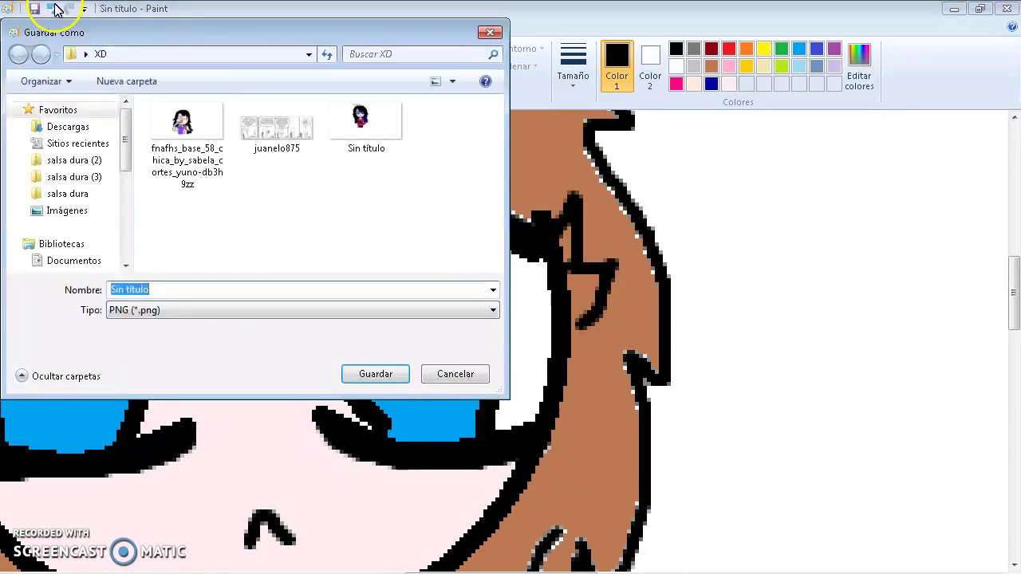
left_click(490, 29)
left_click(50, 9)
left_click(51, 9)
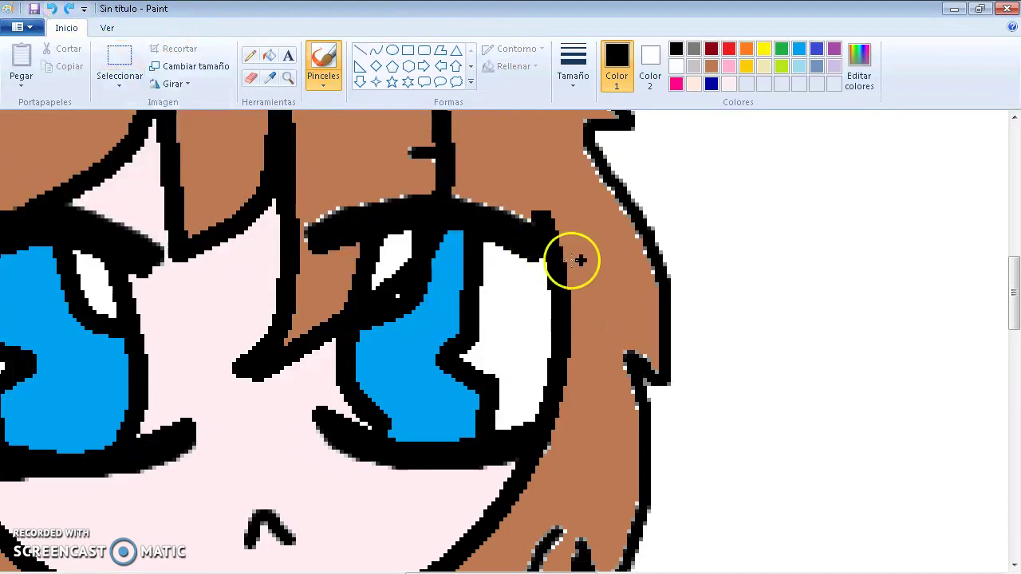
Step: Paint three solid black pointed eyelashes along the outer edge of the right-hand eye
mouse_move(554, 239)
left_mouse_down()
mouse_move(586, 208)
mouse_move(590, 276)
left_mouse_up()
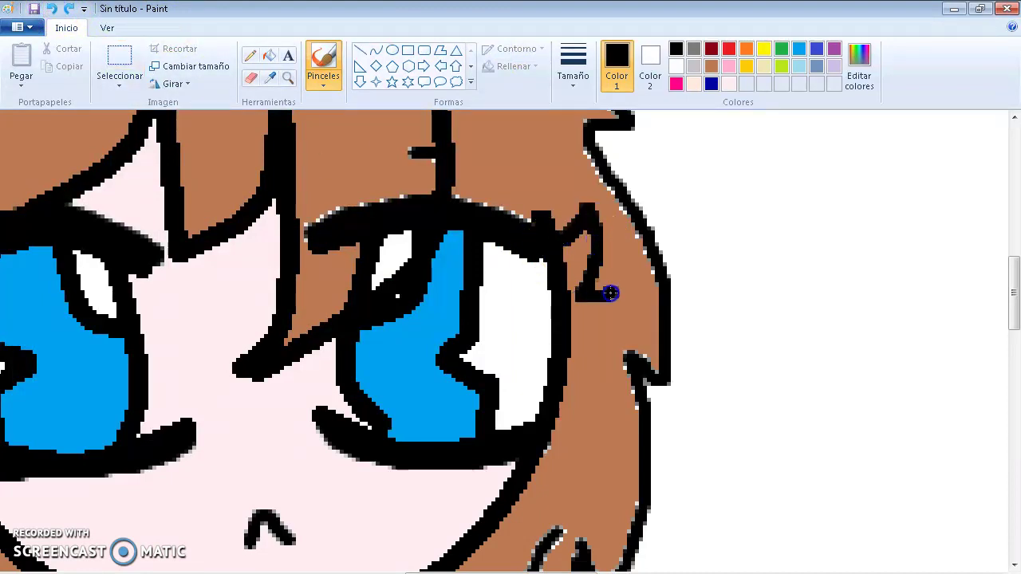
left_click_drag(582, 339, 616, 395)
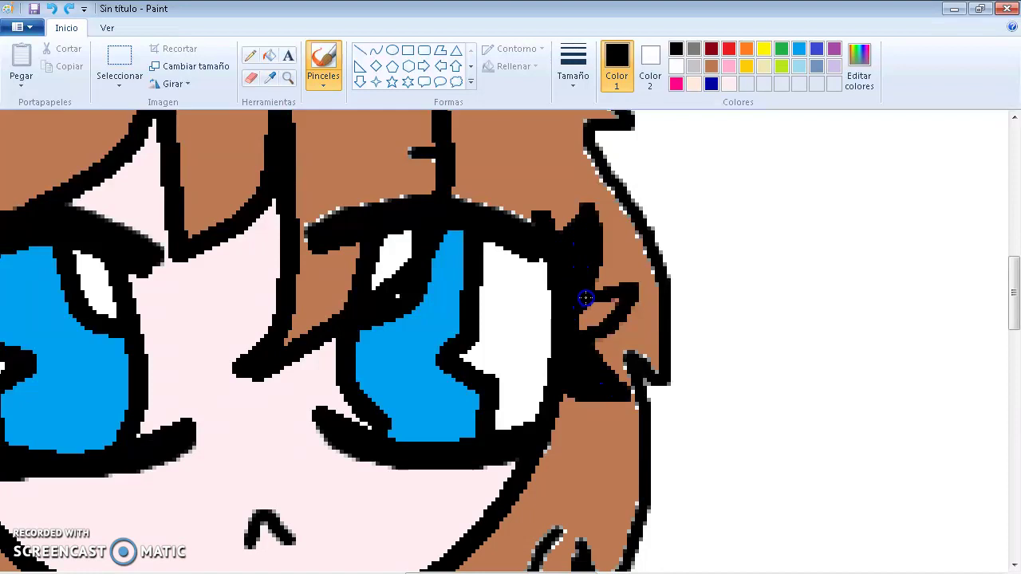
mouse_move(615, 292)
left_mouse_down()
mouse_move(811, 351)
mouse_move(615, 297)
left_mouse_up()
left_click(842, 492)
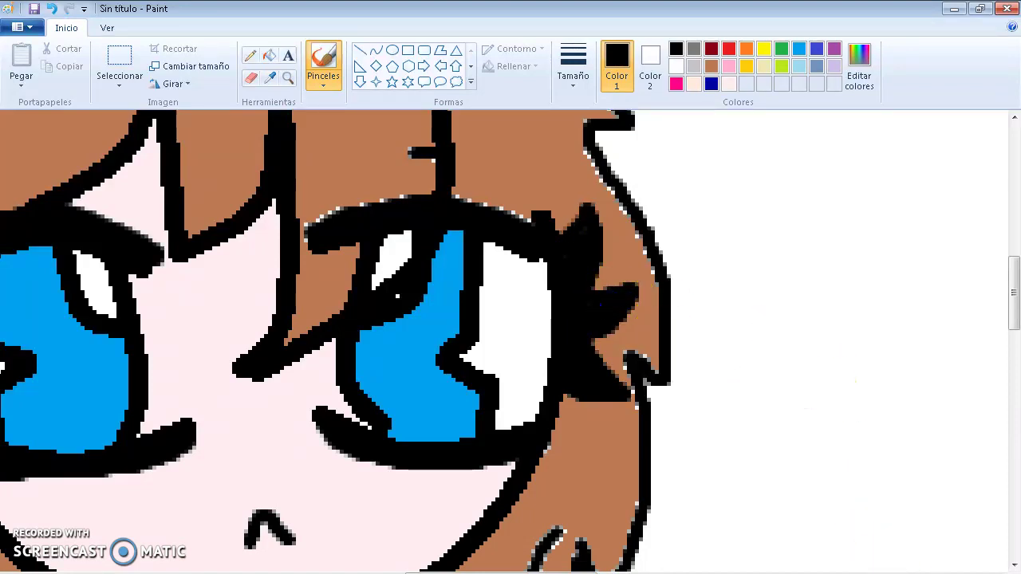
Step: Select the whole head with a rectangular selection and move it slightly lower on the canvas
scroll(842, 492, "down", 3)
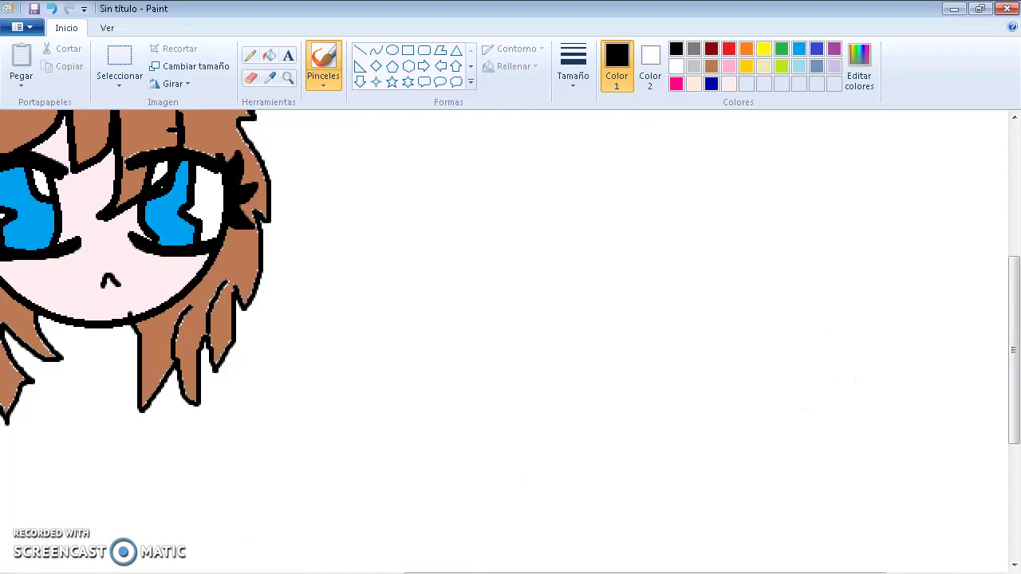
scroll(843, 493, "down", 2)
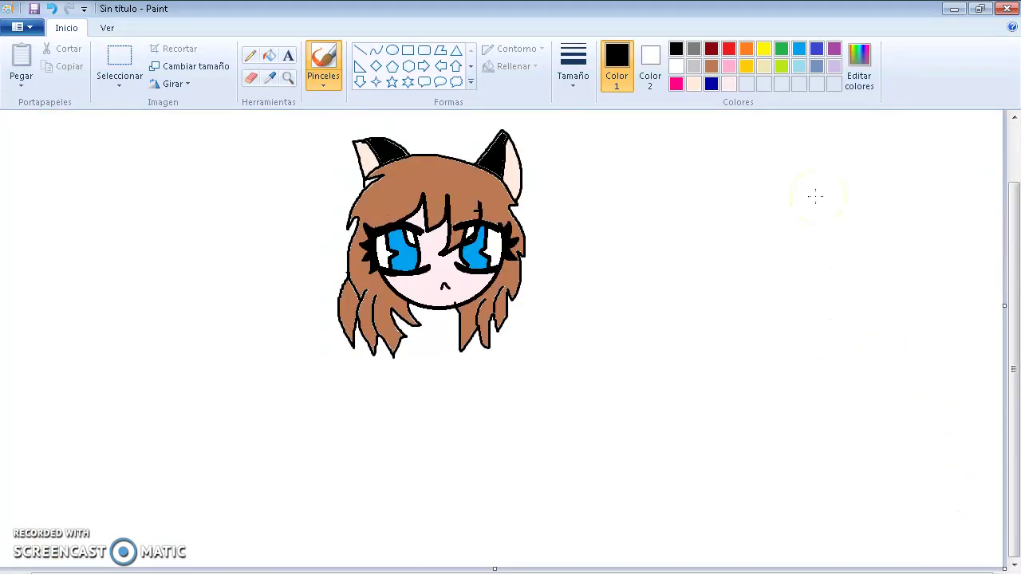
left_click(112, 54)
mouse_move(323, 124)
left_mouse_down()
mouse_move(458, 230)
mouse_move(547, 347)
mouse_move(539, 369)
mouse_move(531, 326)
mouse_move(539, 332)
left_mouse_up()
left_click(240, 164)
mouse_move(311, 126)
left_mouse_down()
mouse_move(405, 250)
mouse_move(517, 349)
left_mouse_up()
mouse_move(563, 374)
left_mouse_down()
mouse_move(558, 399)
mouse_move(545, 403)
left_mouse_up()
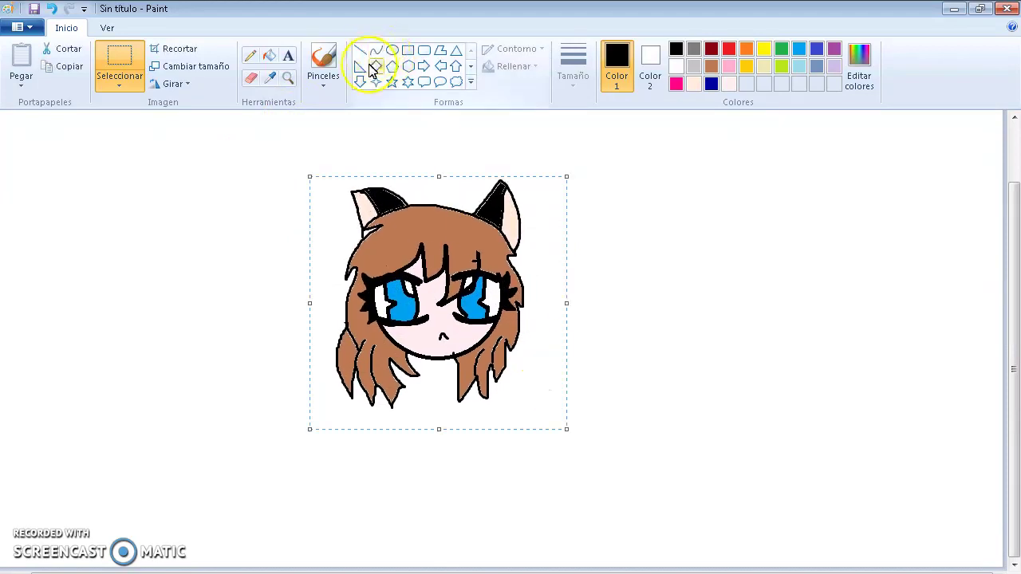
Step: Paint small black marks on the blank canvas beside the right-hand side of the head
left_click(321, 57)
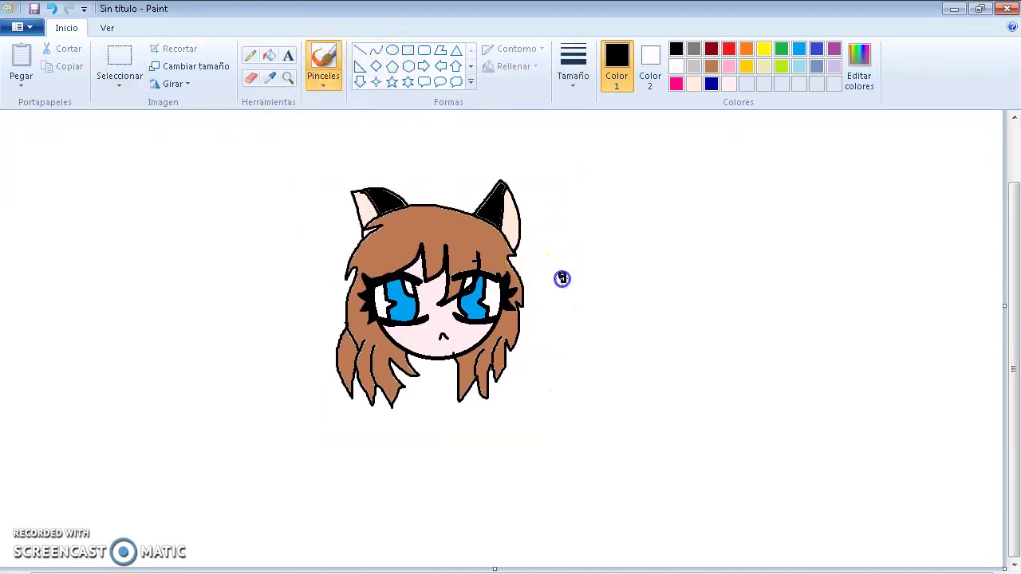
left_click(570, 310)
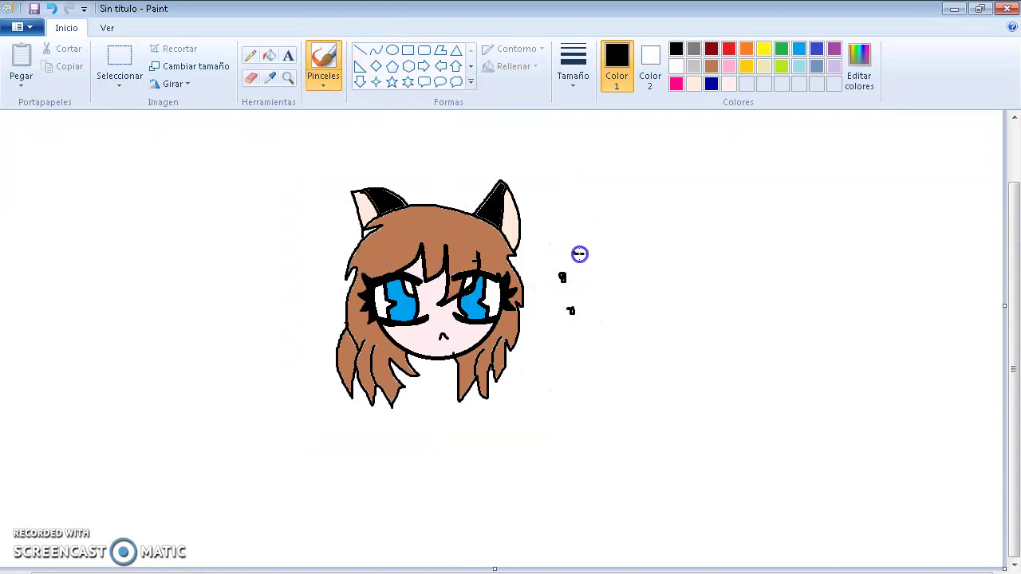